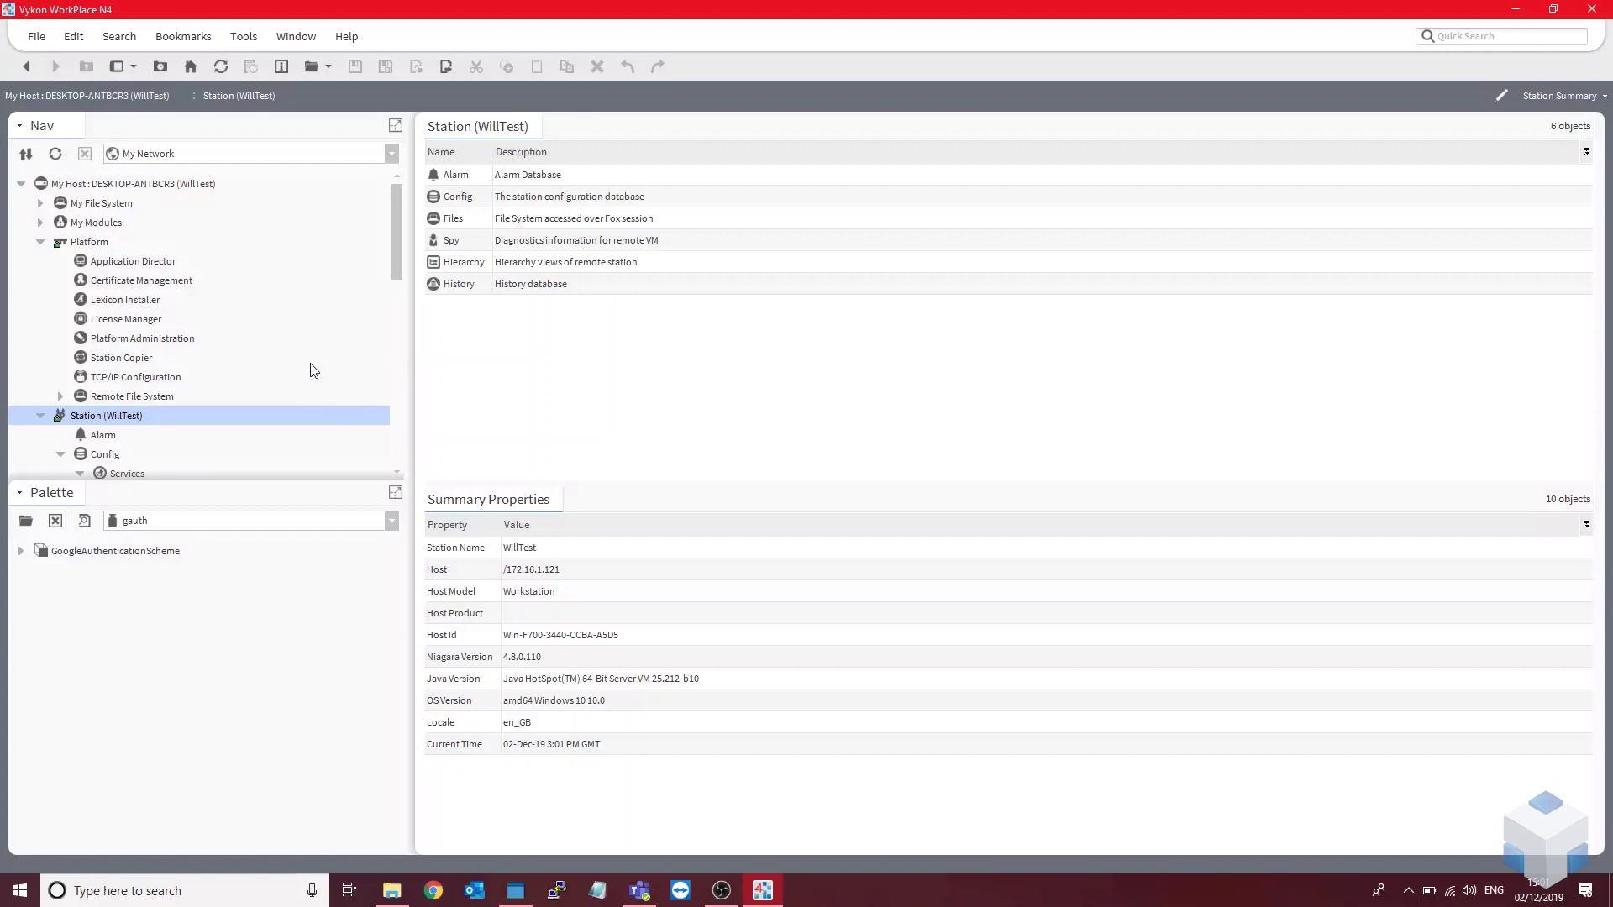
- Load the gauth Google Authenticator module into the Palette
{"action": "scroll", "coordinate": [84, 359], "scroll_direction": "down", "scroll_amount": 1}
{"action": "scroll", "coordinate": [92, 361], "scroll_direction": "down", "scroll_amount": 3}
{"action": "scroll", "coordinate": [94, 363], "scroll_direction": "up", "scroll_amount": 3}
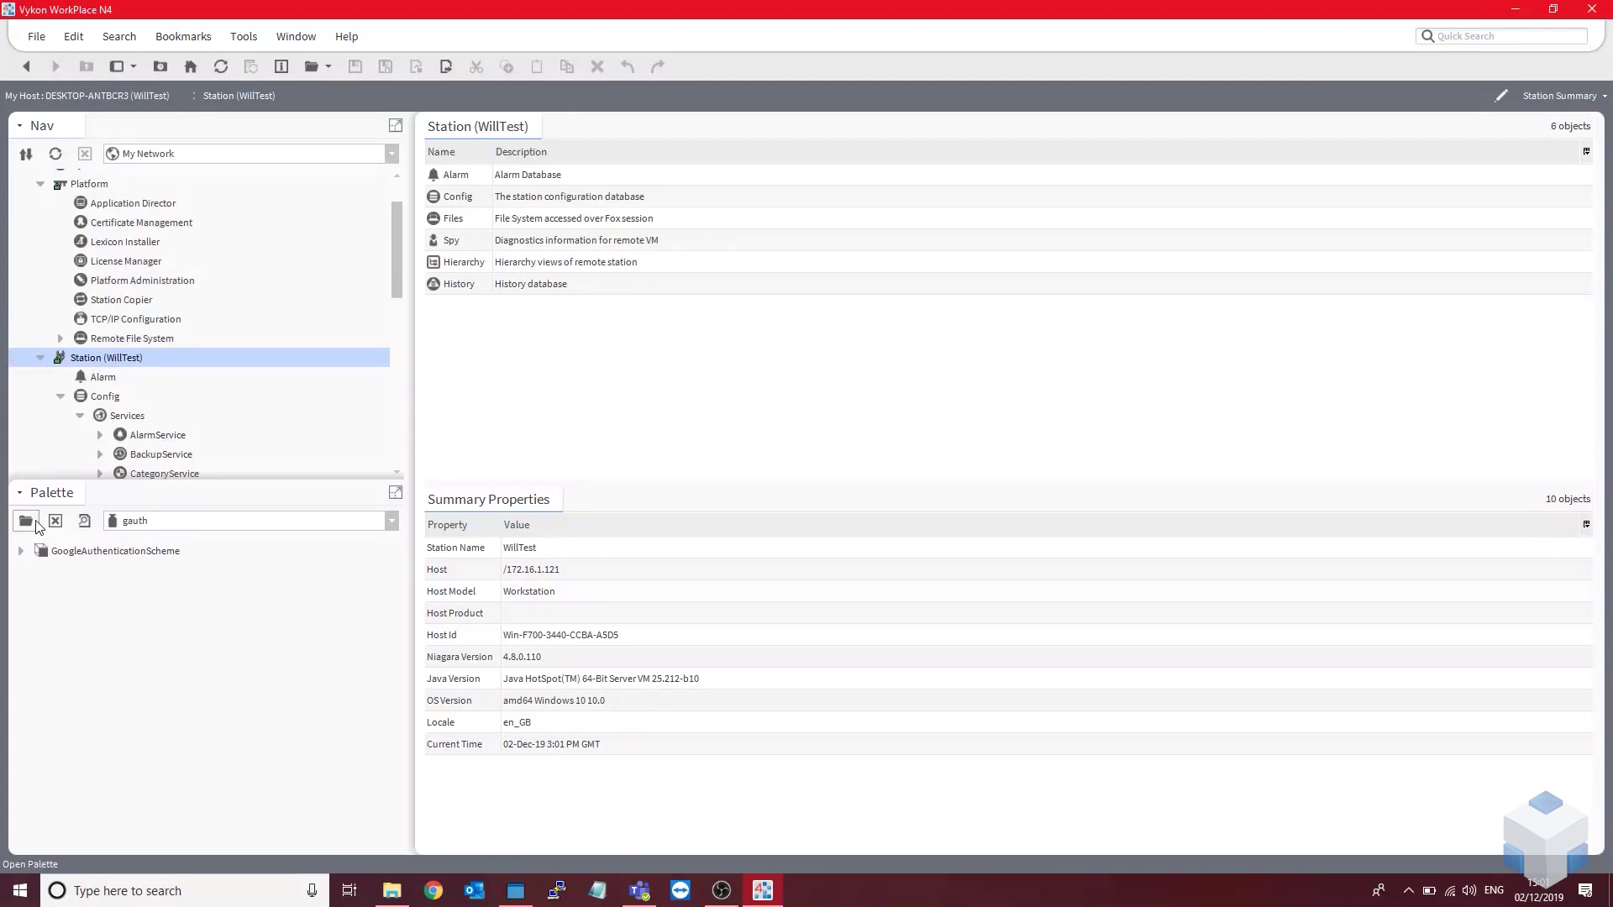
{"action": "left_click", "coordinate": [26, 522]}
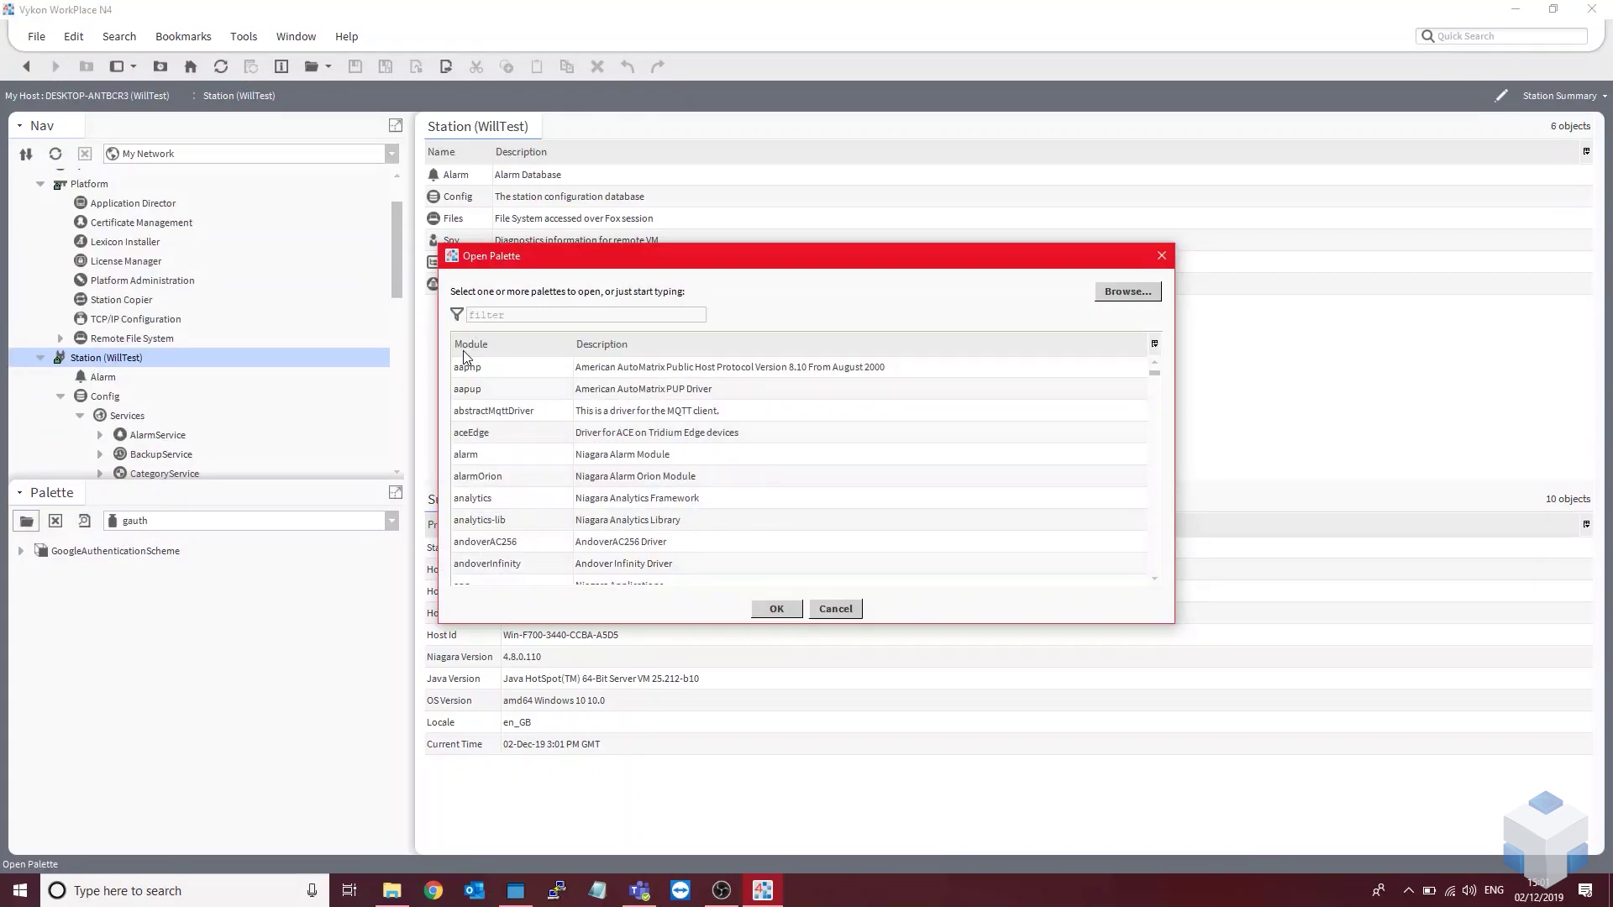
{"action": "type", "text": "gauth"}
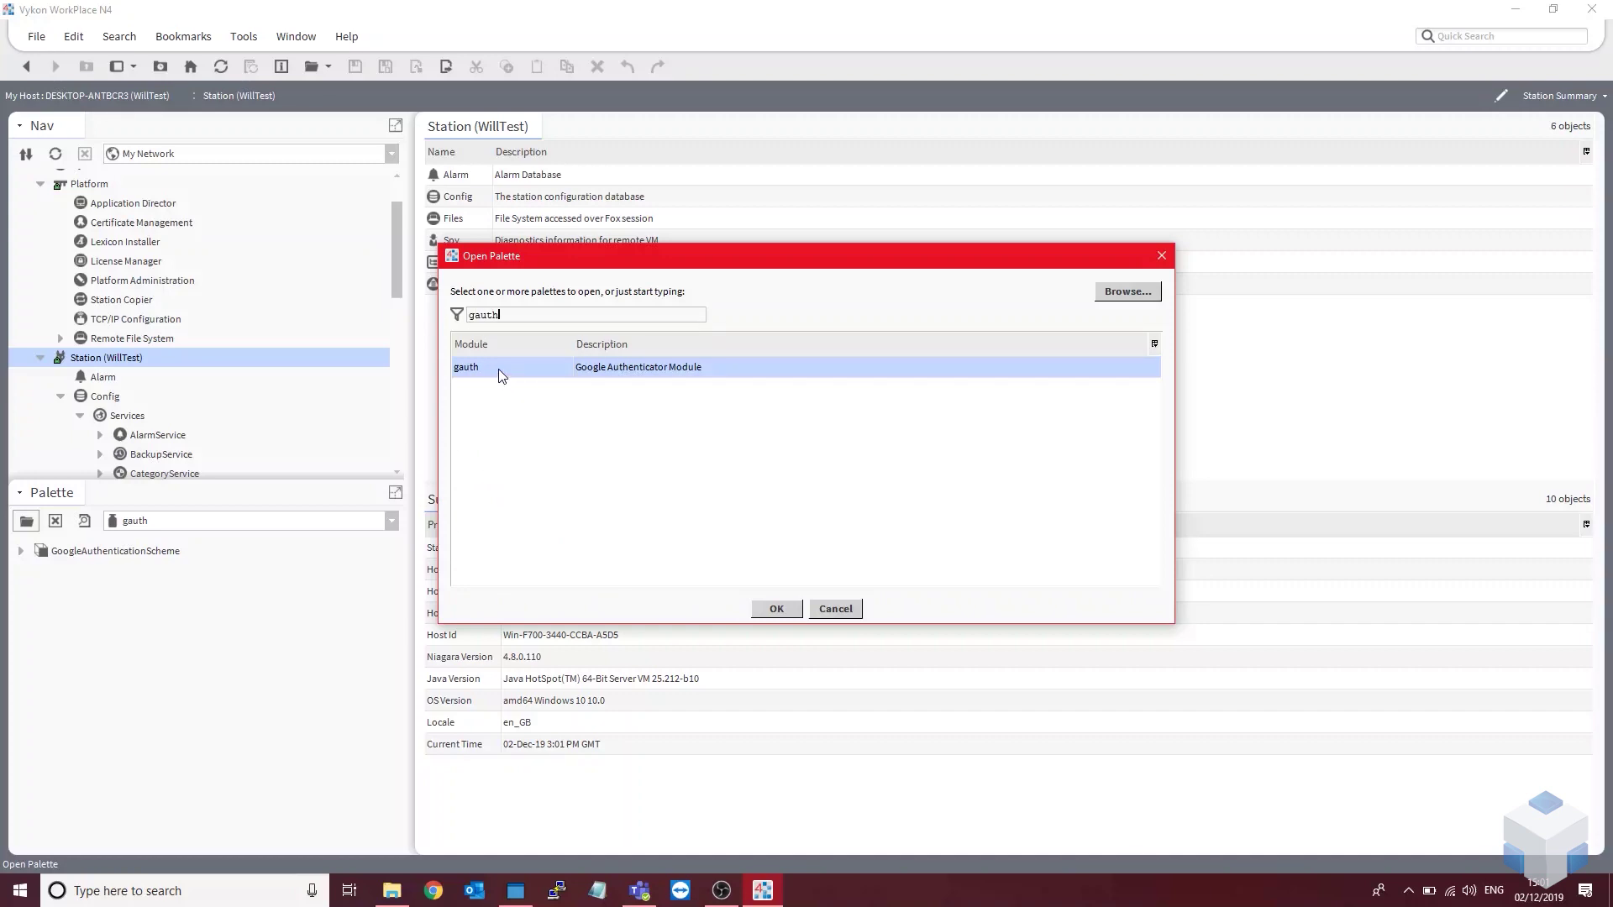
{"action": "double_click", "coordinate": [528, 373]}
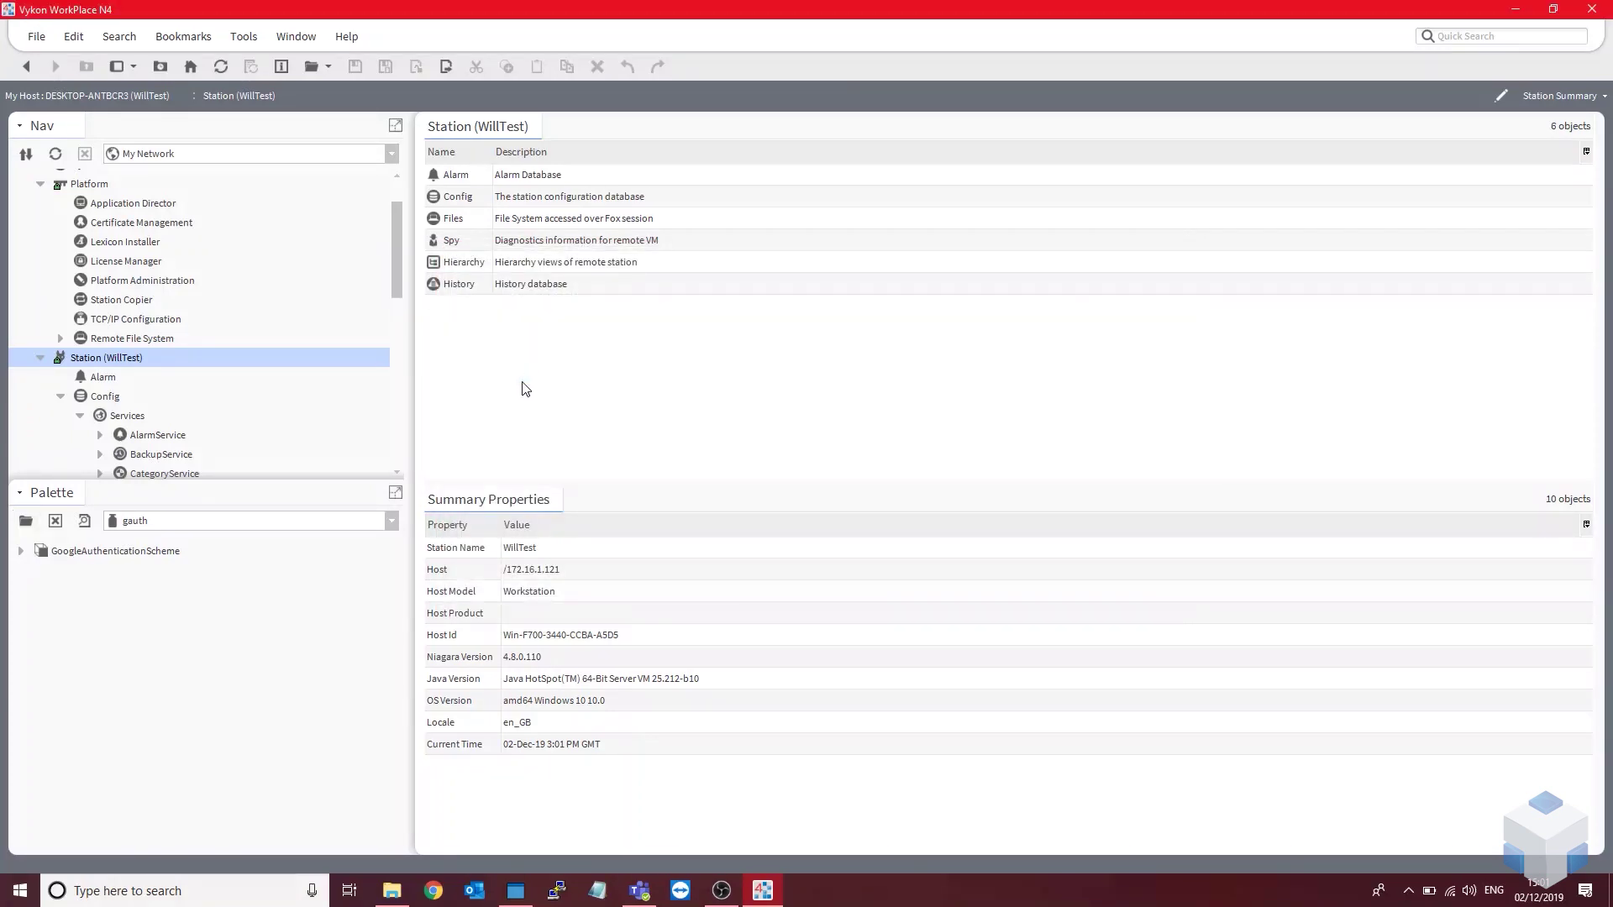
{"action": "scroll", "coordinate": [121, 459], "scroll_direction": "down", "scroll_amount": 1}
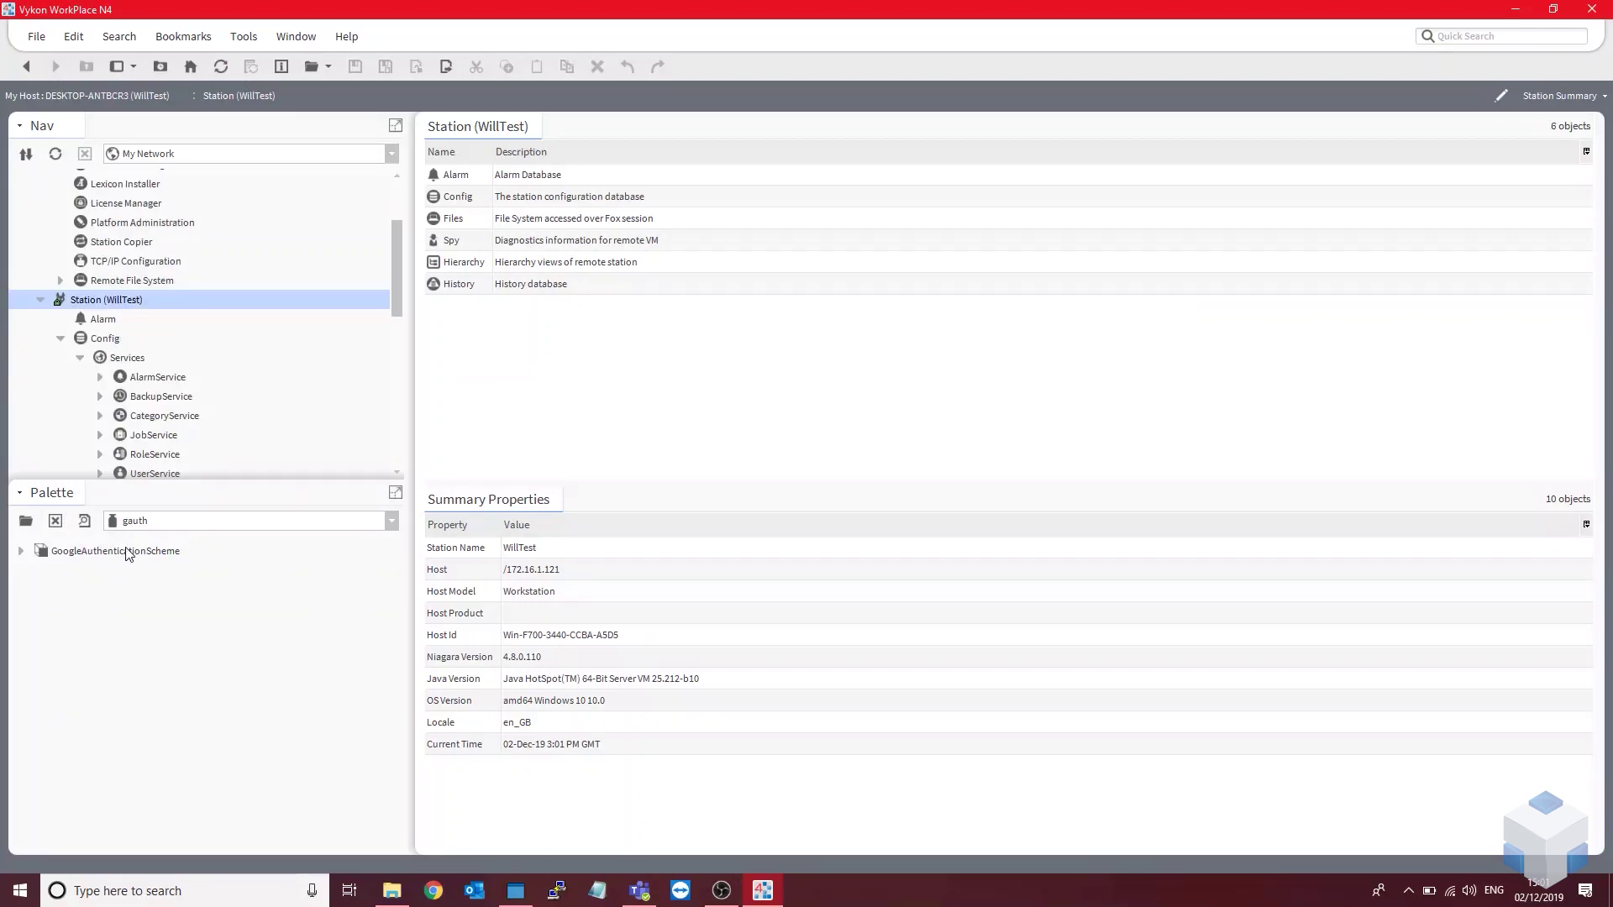
{"action": "scroll", "coordinate": [198, 437], "scroll_direction": "down", "scroll_amount": 1}
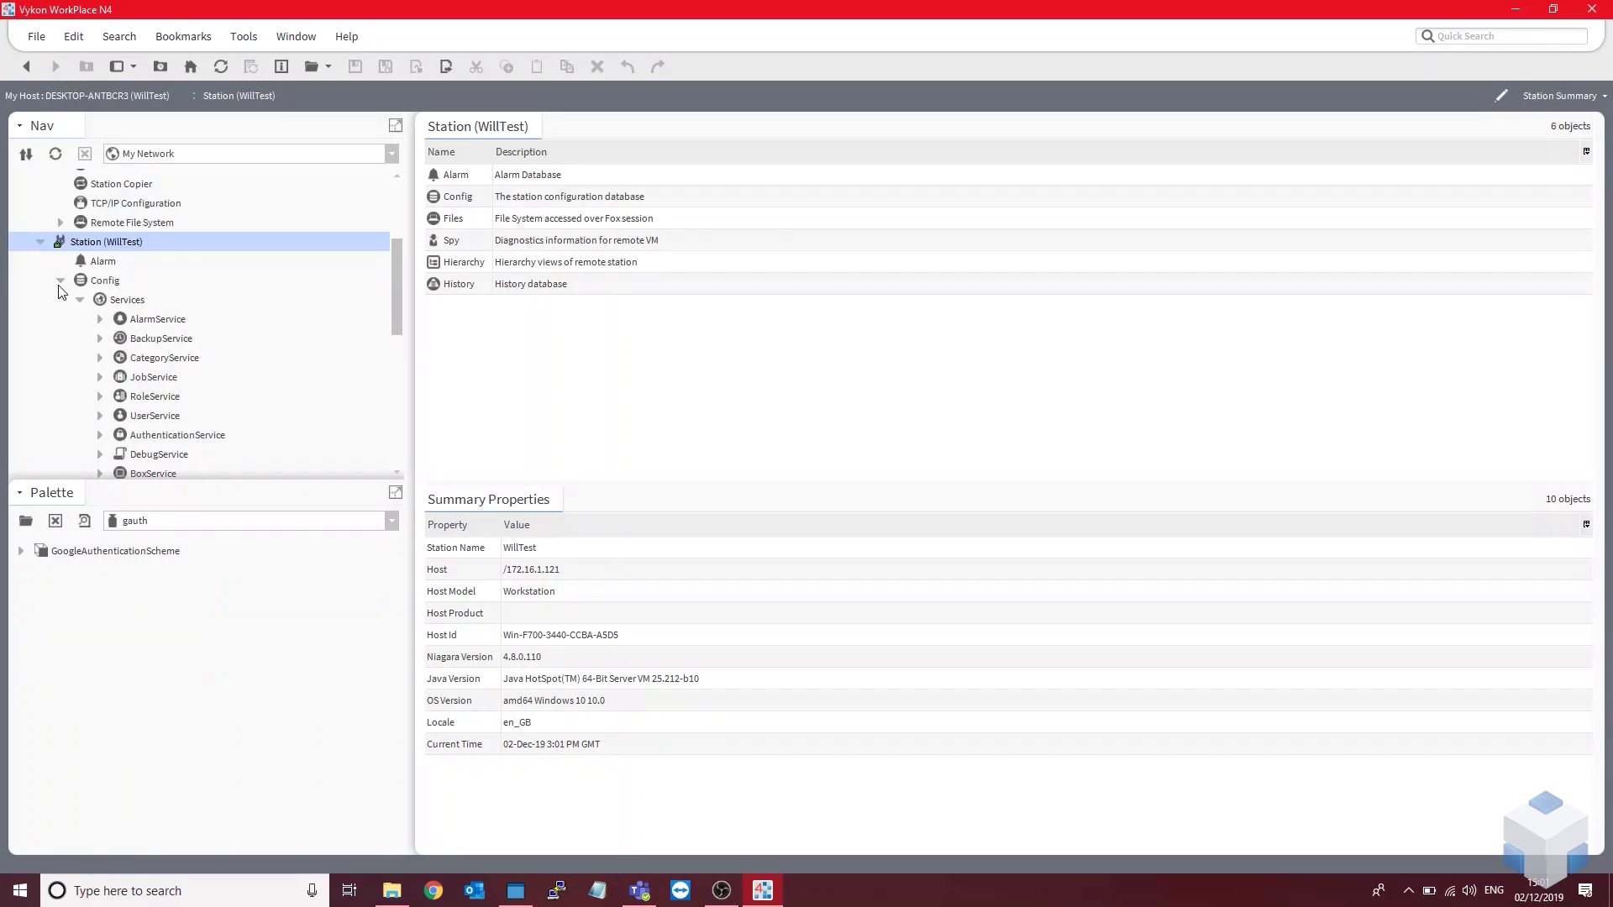
- Add a GoogleAuthenticationScheme to AuthenticationService's schemes and expand its Global Password Configuration
{"action": "left_click", "coordinate": [199, 434]}
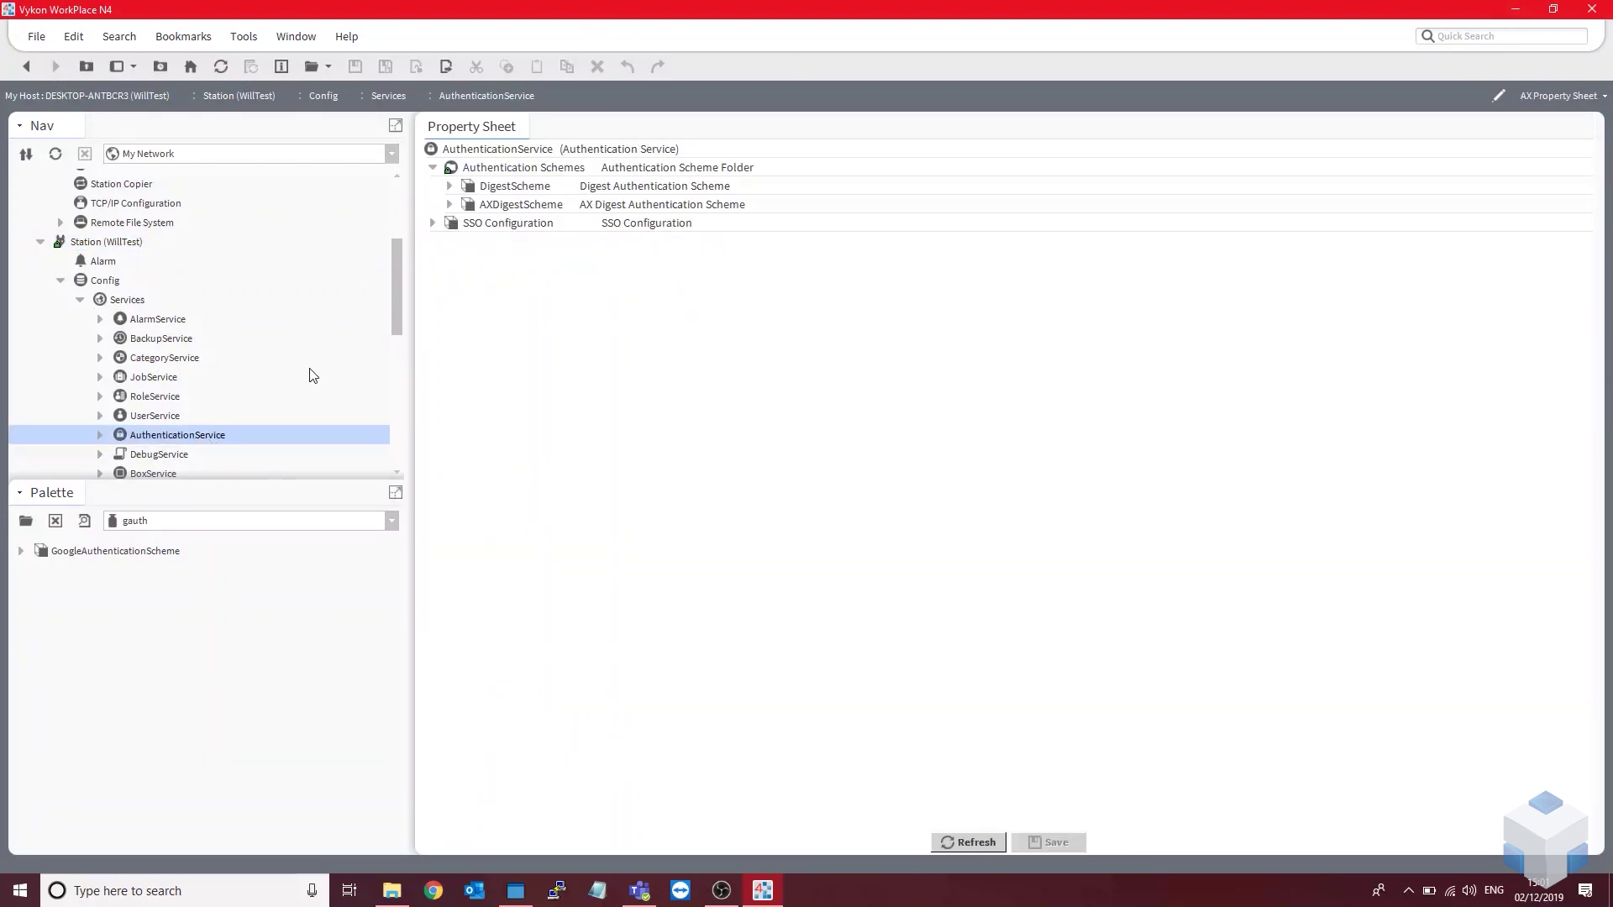
{"action": "left_click_drag", "start_coordinate": [97, 550], "coordinate": [526, 172]}
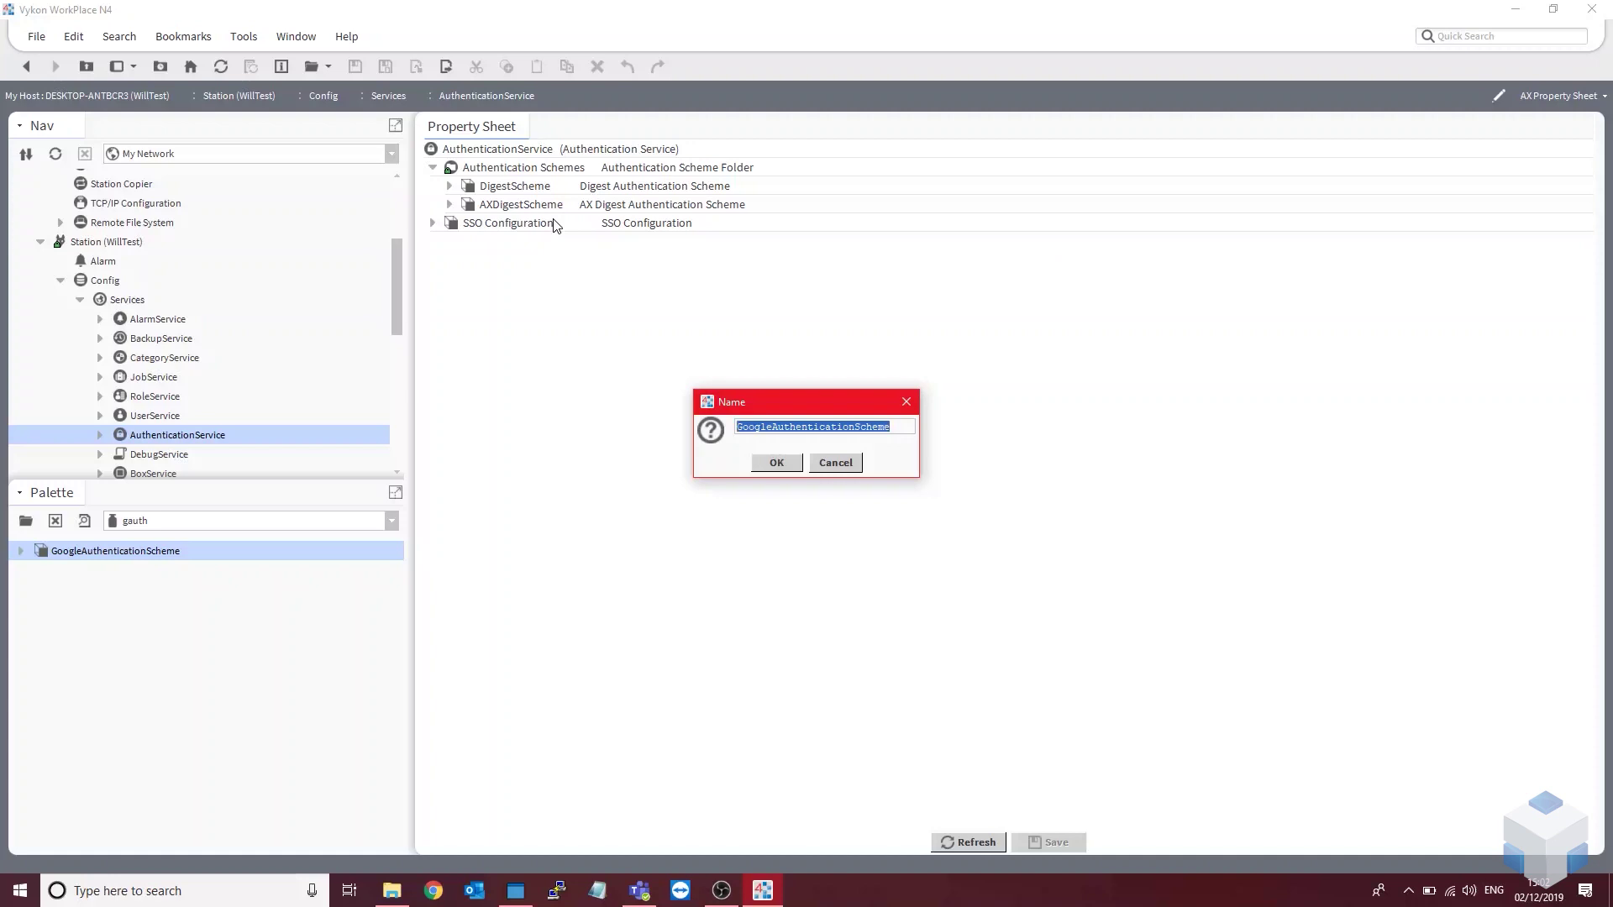
{"action": "left_click", "coordinate": [771, 461]}
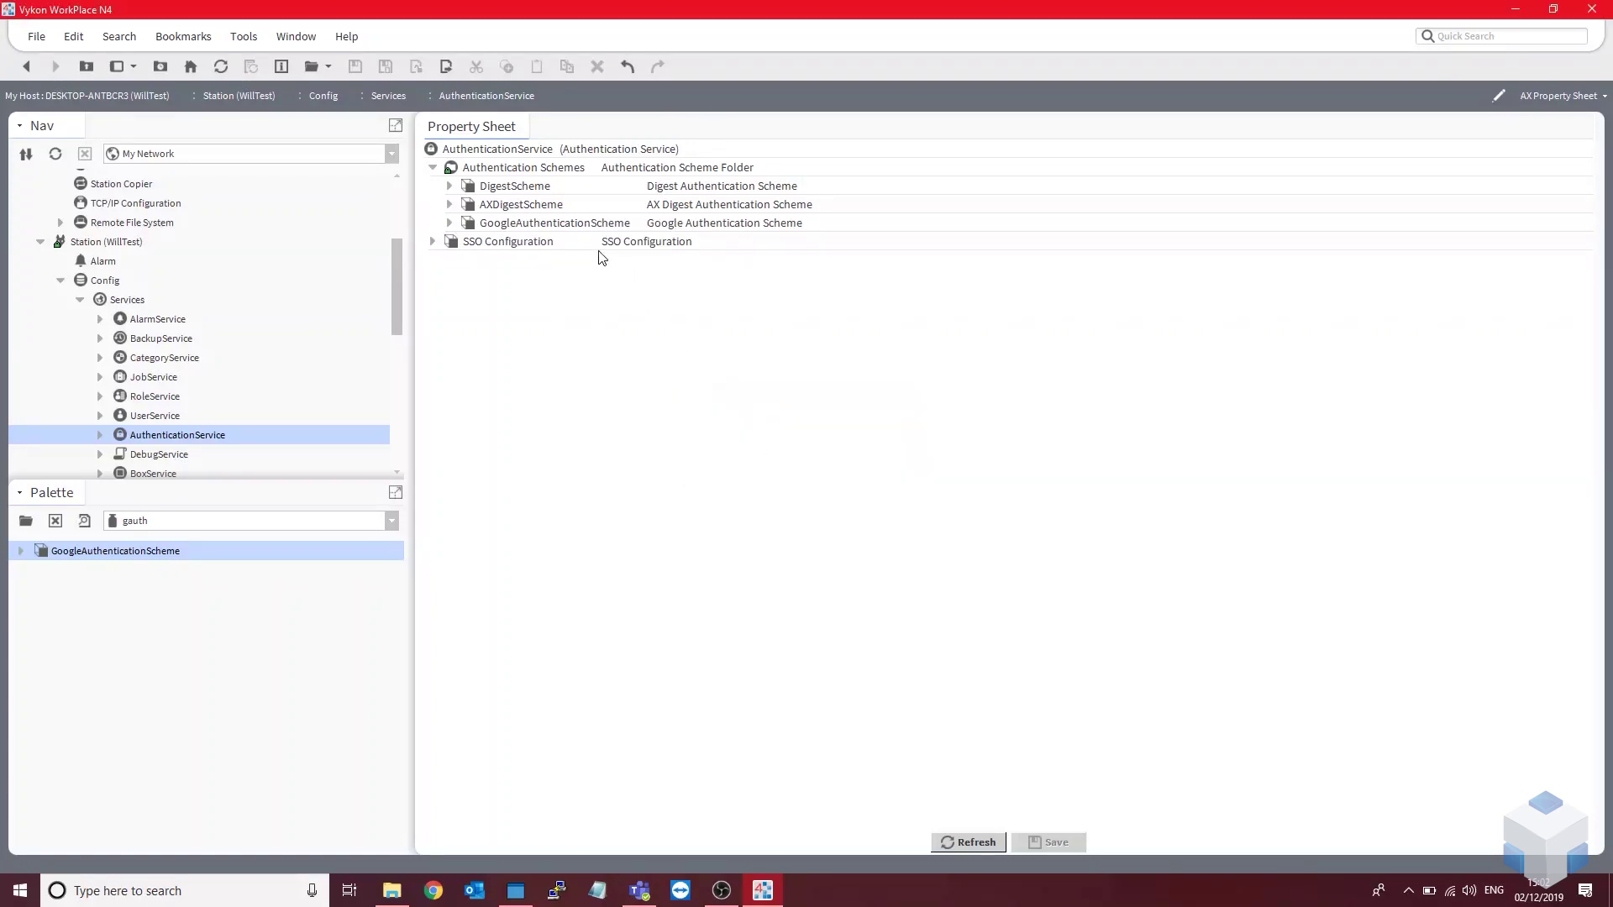
{"action": "left_click", "coordinate": [449, 223]}
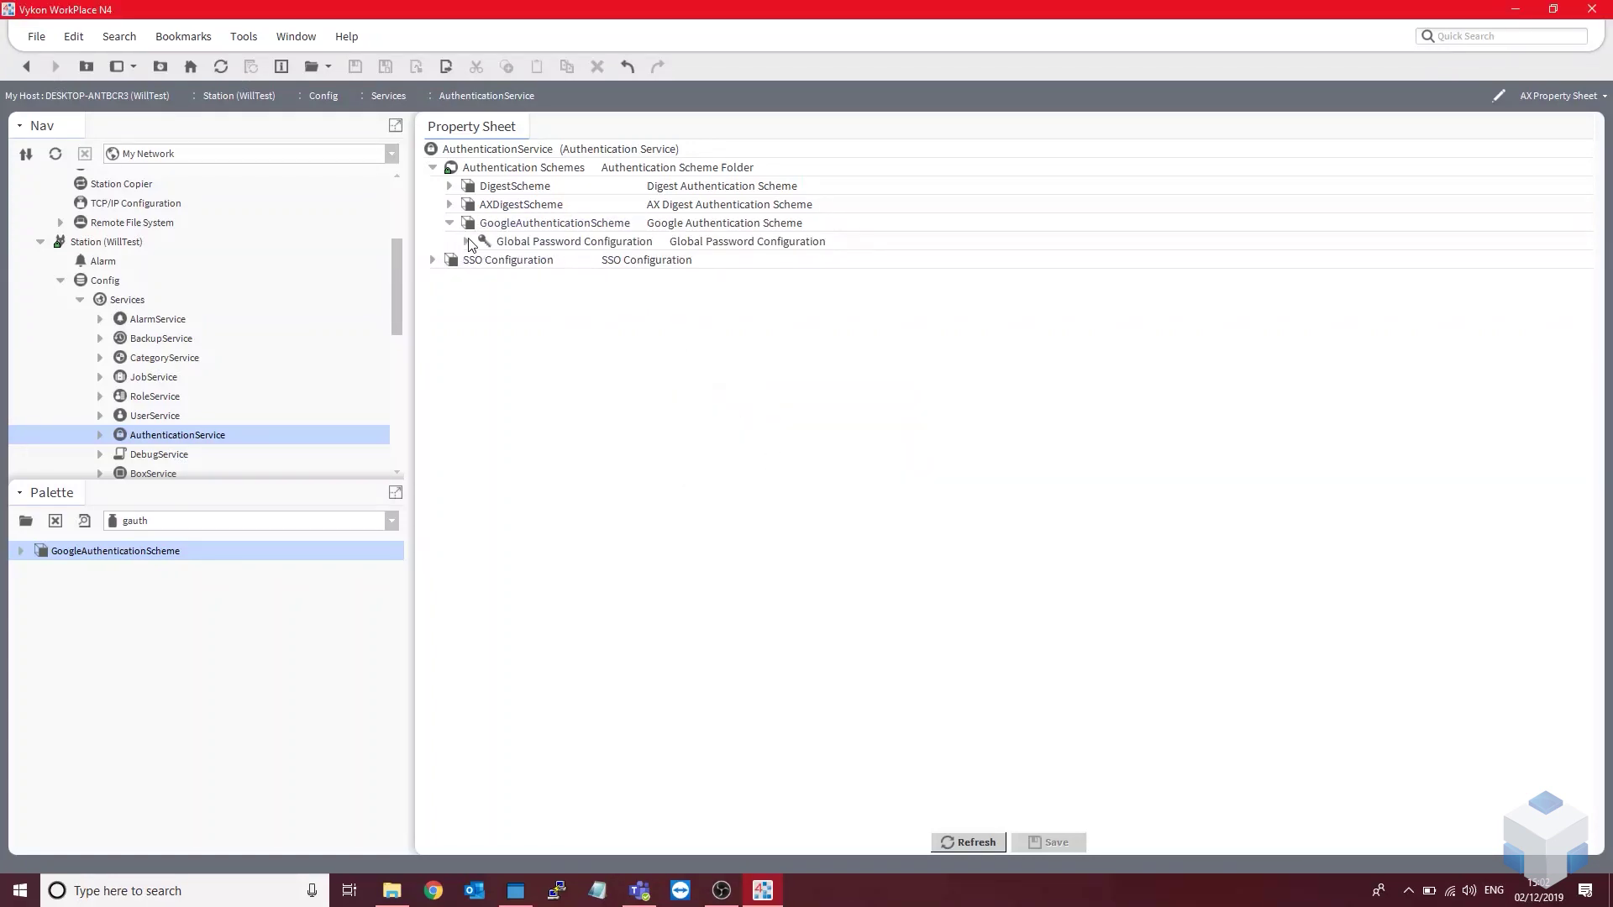
{"action": "left_click", "coordinate": [466, 241]}
{"action": "left_click", "coordinate": [968, 845]}
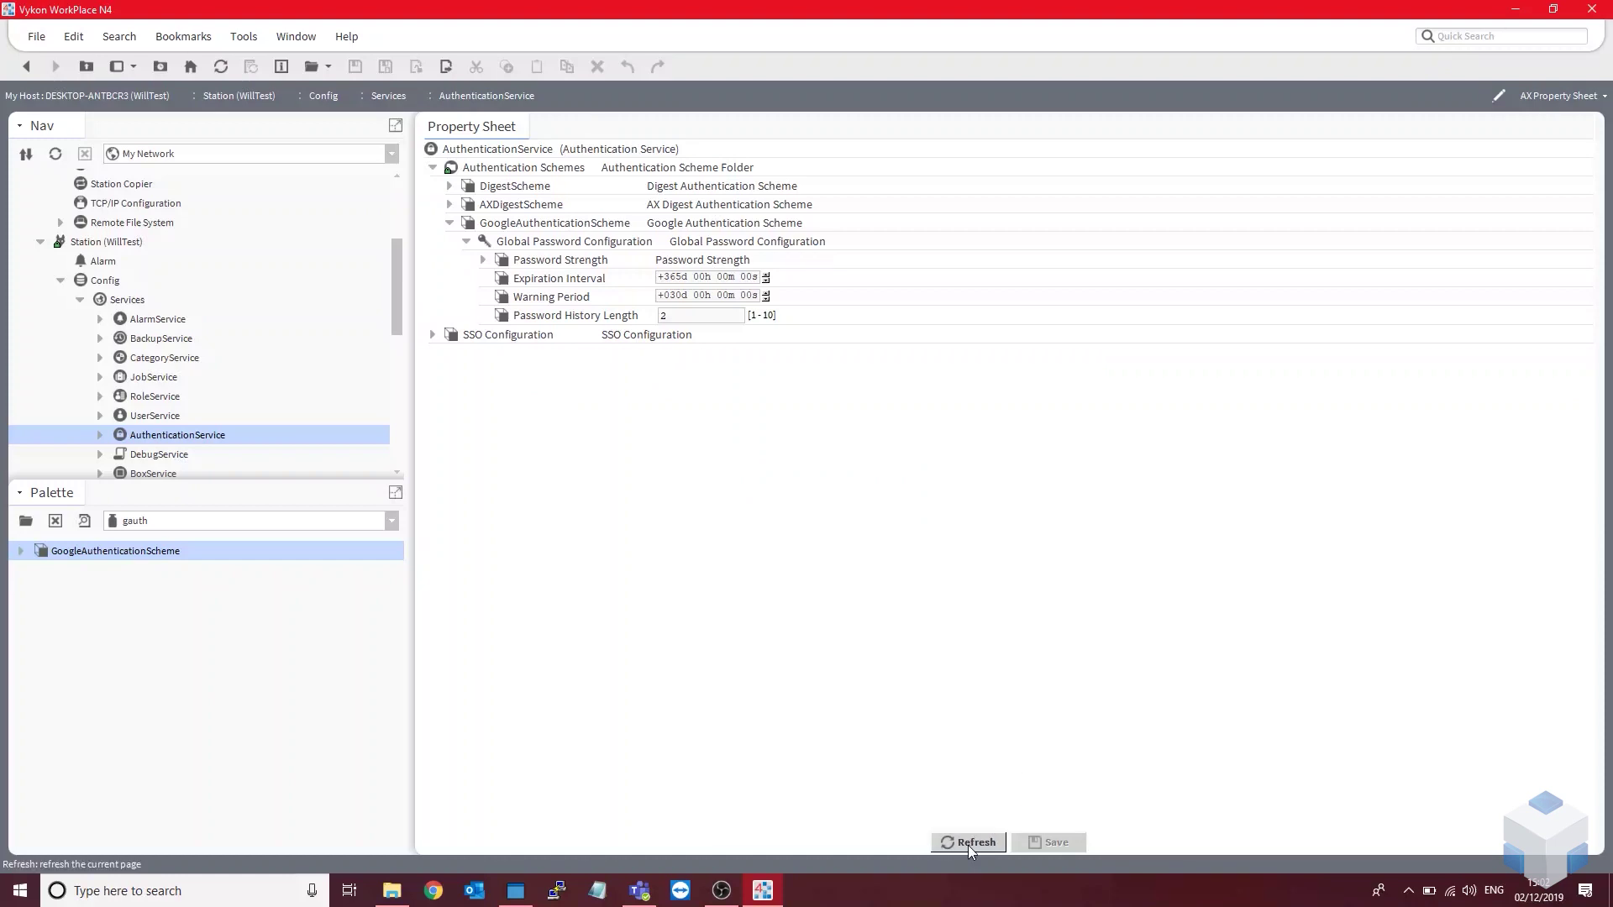
- Add a new user named GoogleTest with full name 'Test' and the admin role
{"action": "double_click", "coordinate": [164, 416]}
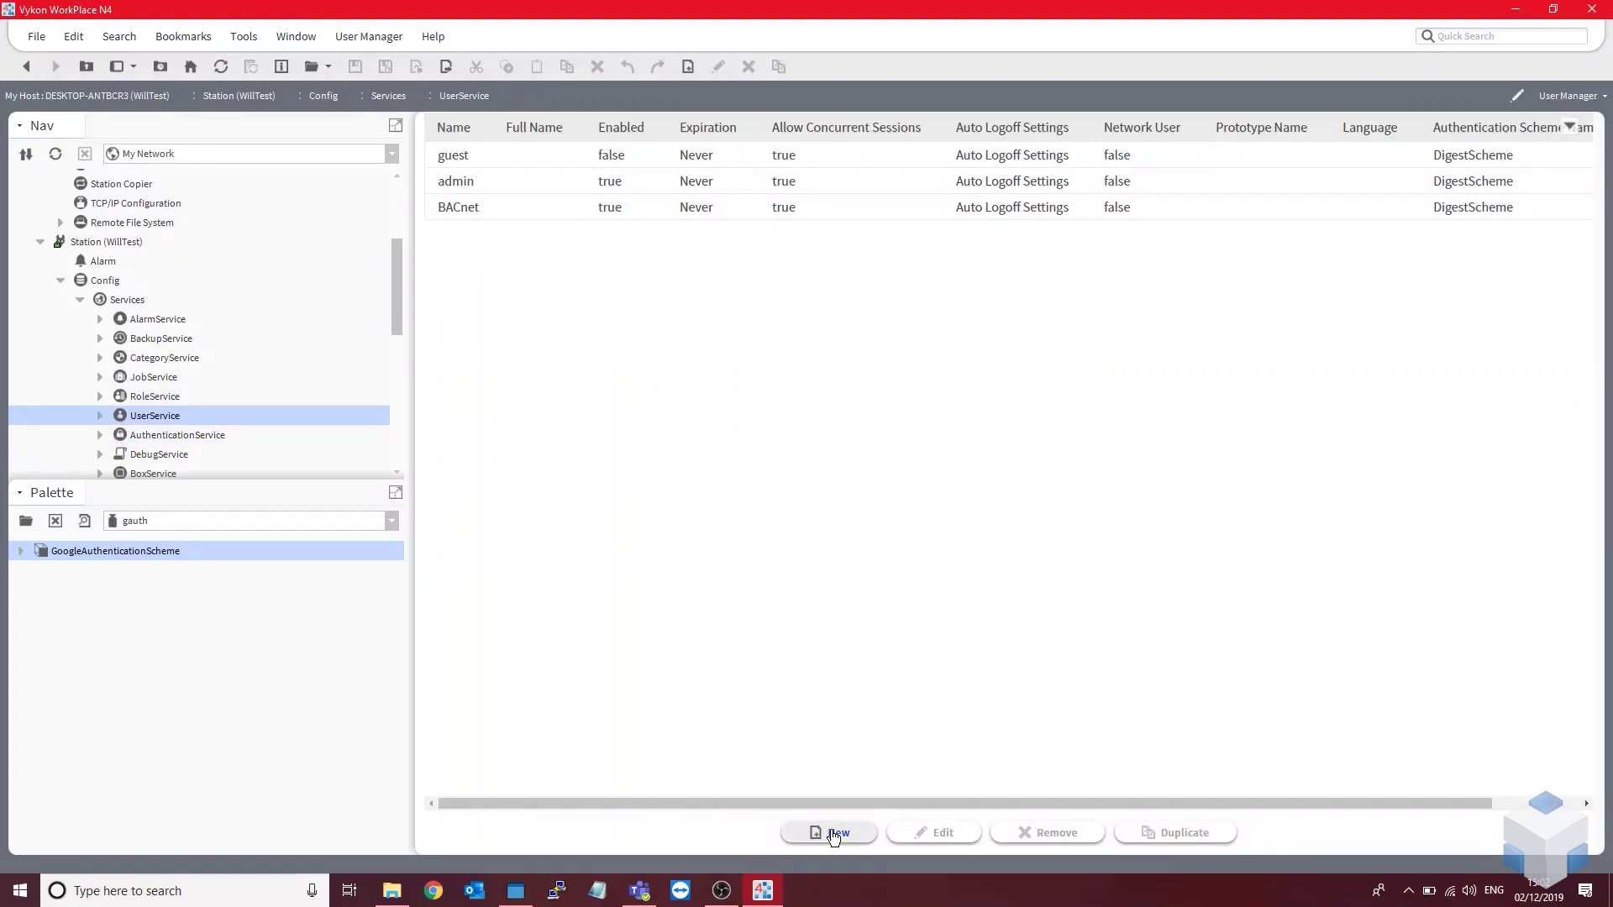
{"action": "left_click", "coordinate": [833, 834]}
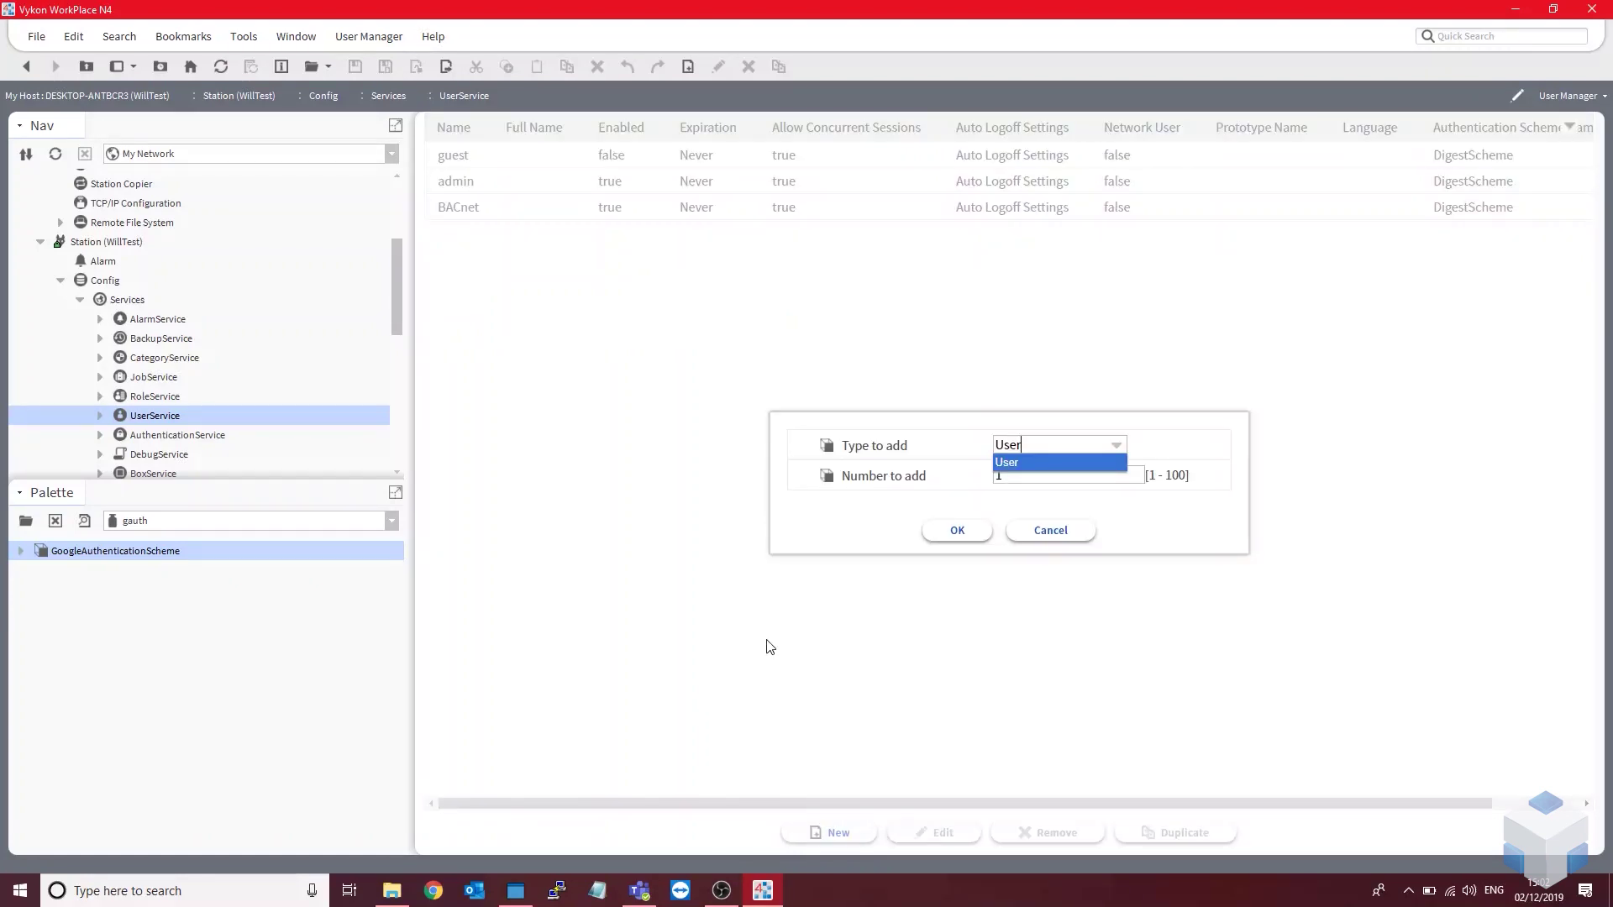
{"action": "left_click", "coordinate": [959, 531]}
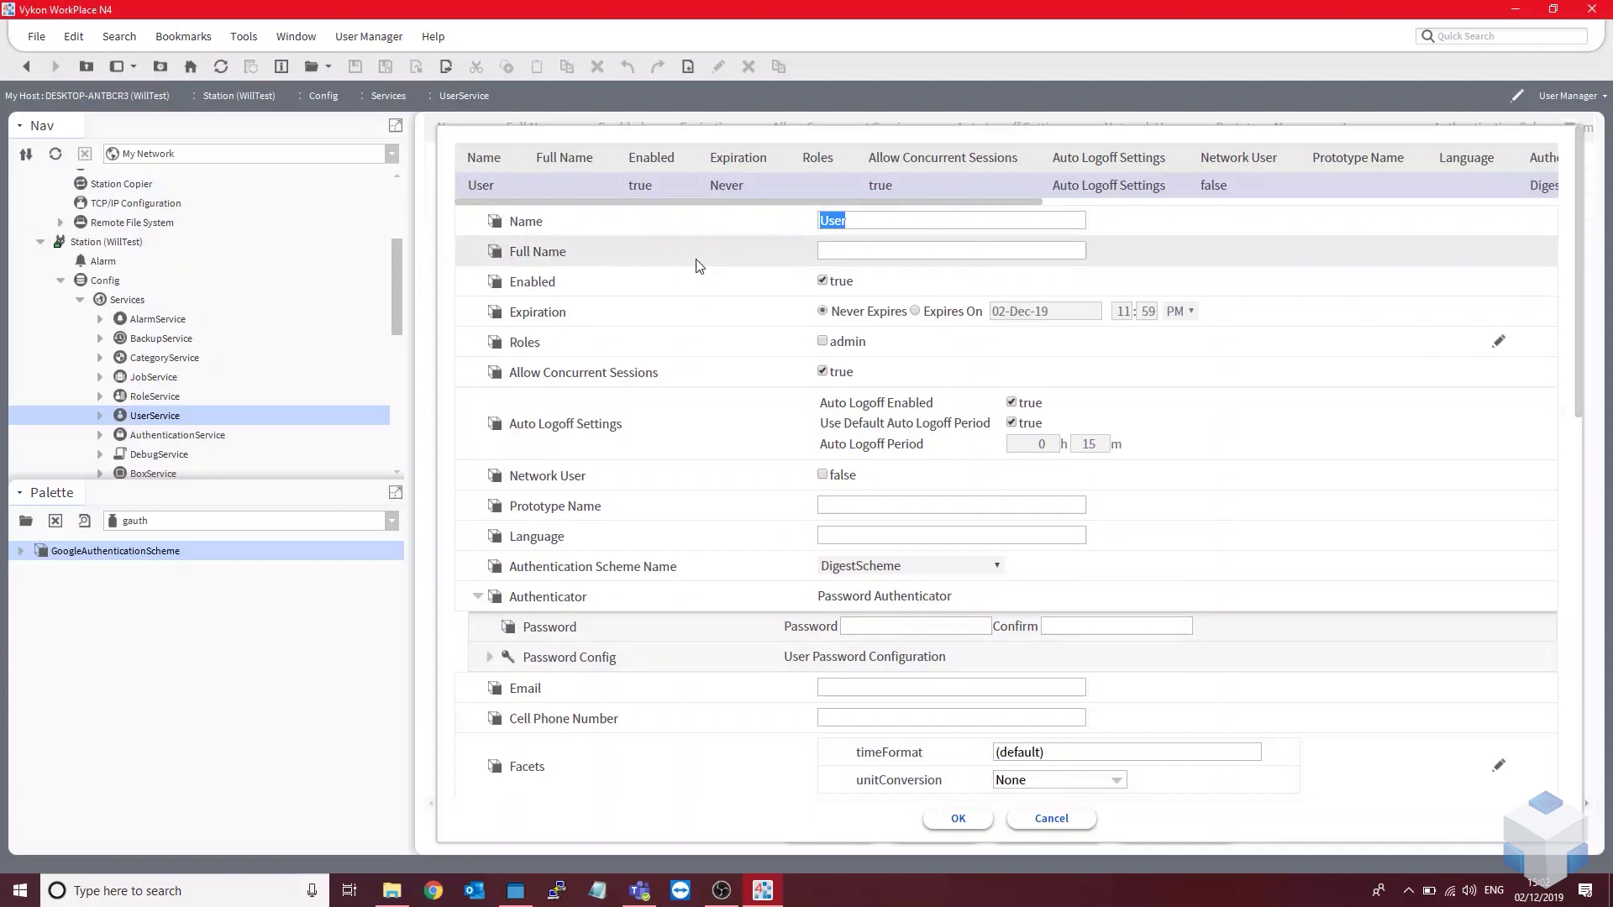
{"action": "type", "text": "GoogleTest"}
{"action": "key", "text": "Tab"}
{"action": "type", "text": "Test"}
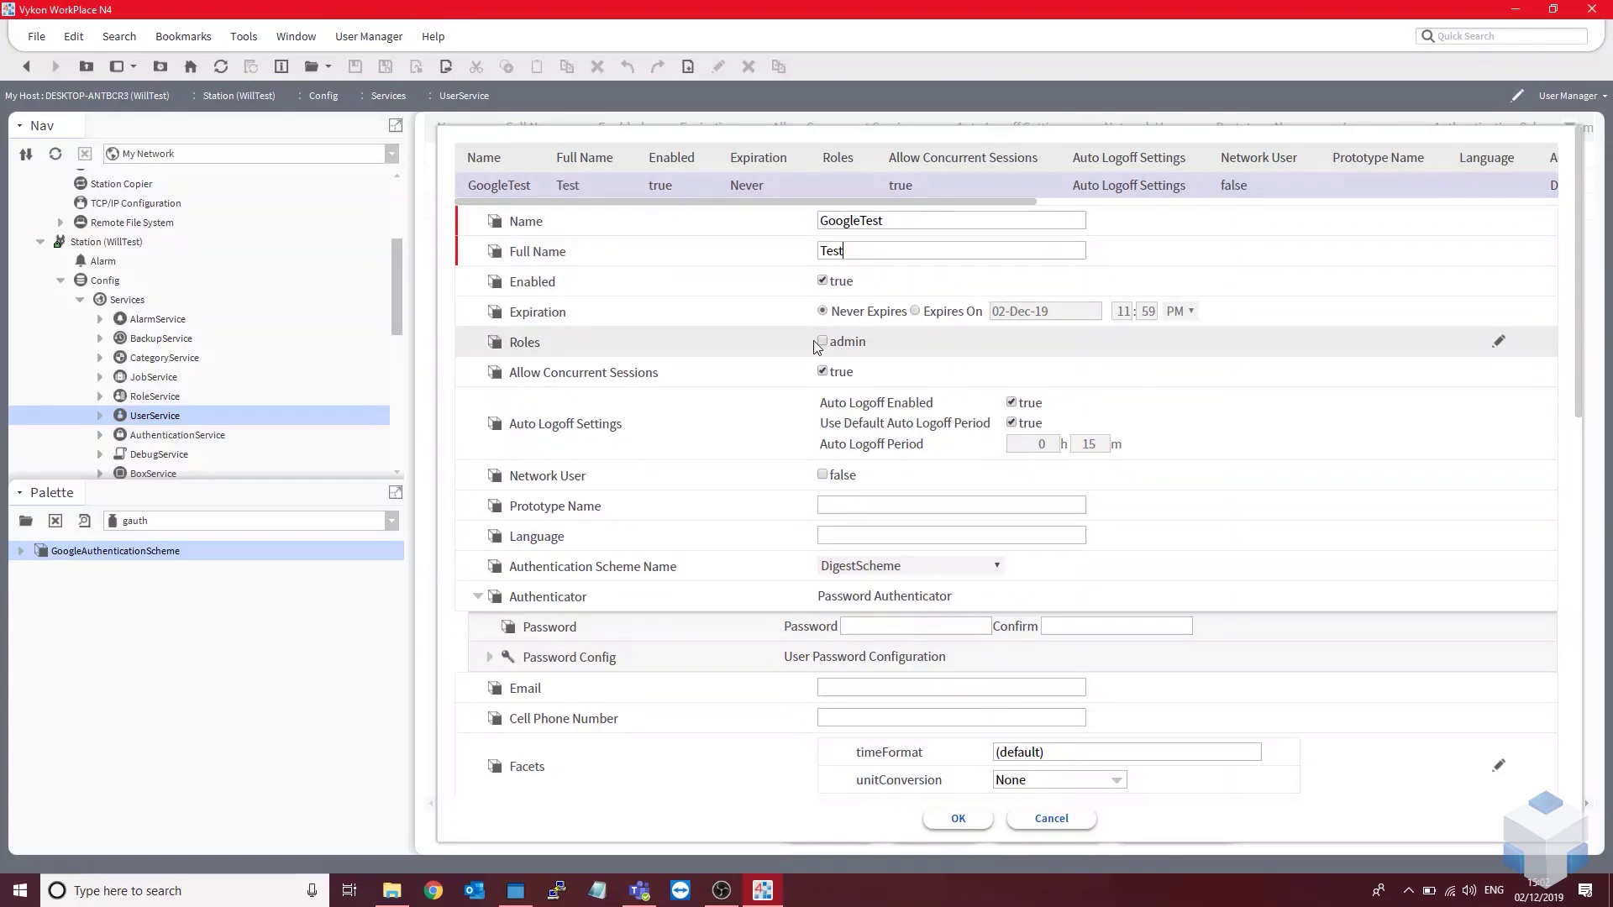
{"action": "left_click", "coordinate": [822, 342]}
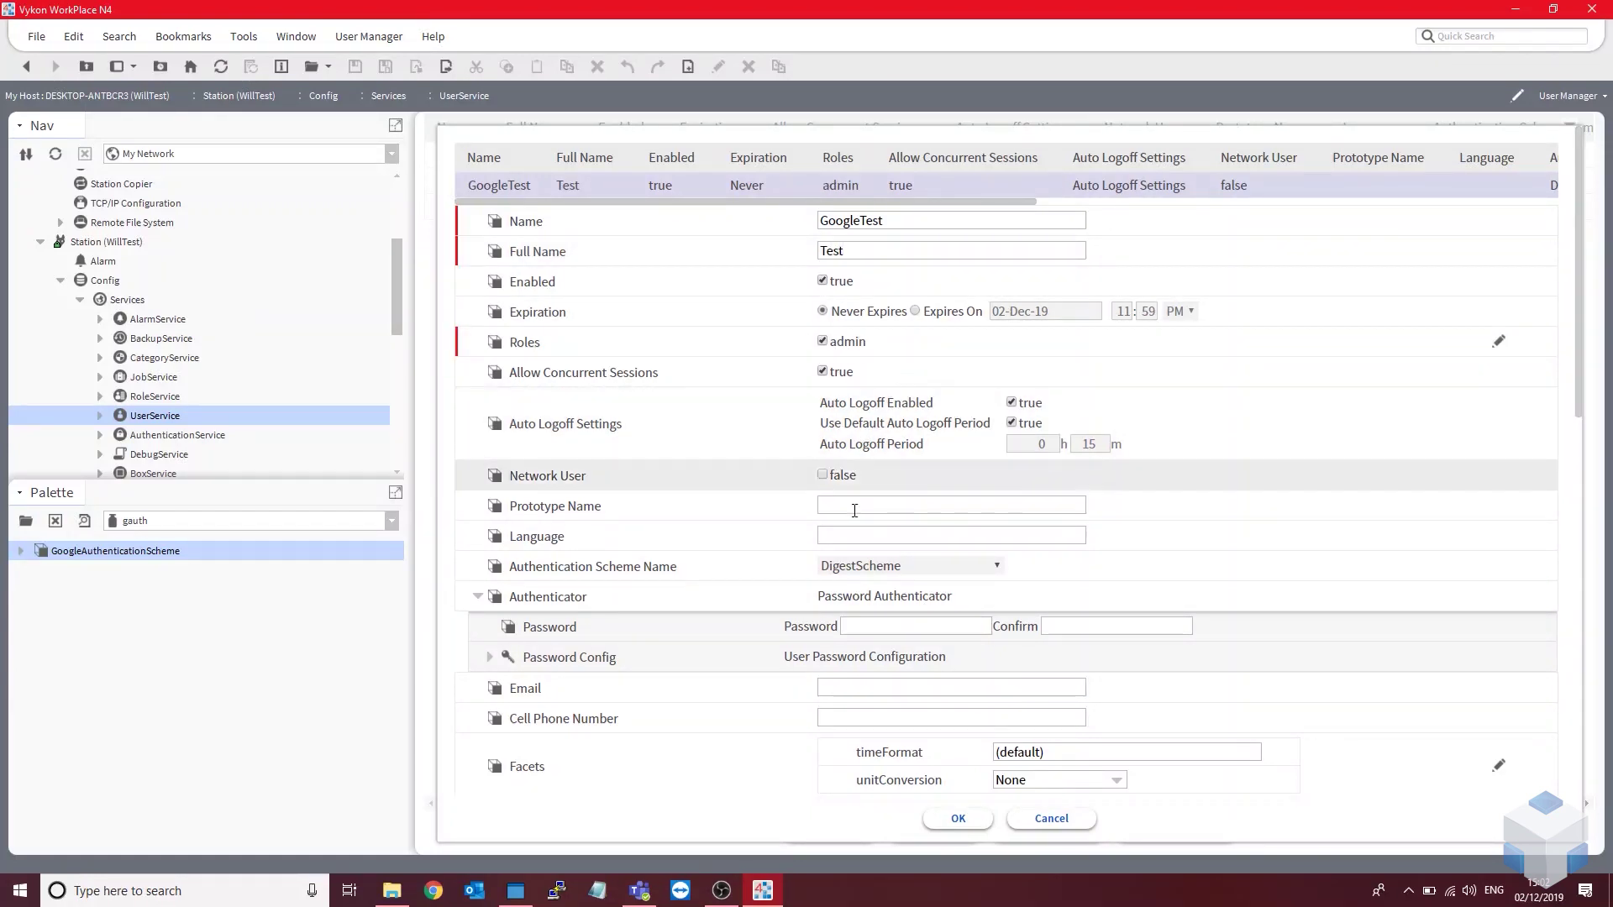
{"action": "left_click", "coordinate": [895, 578]}
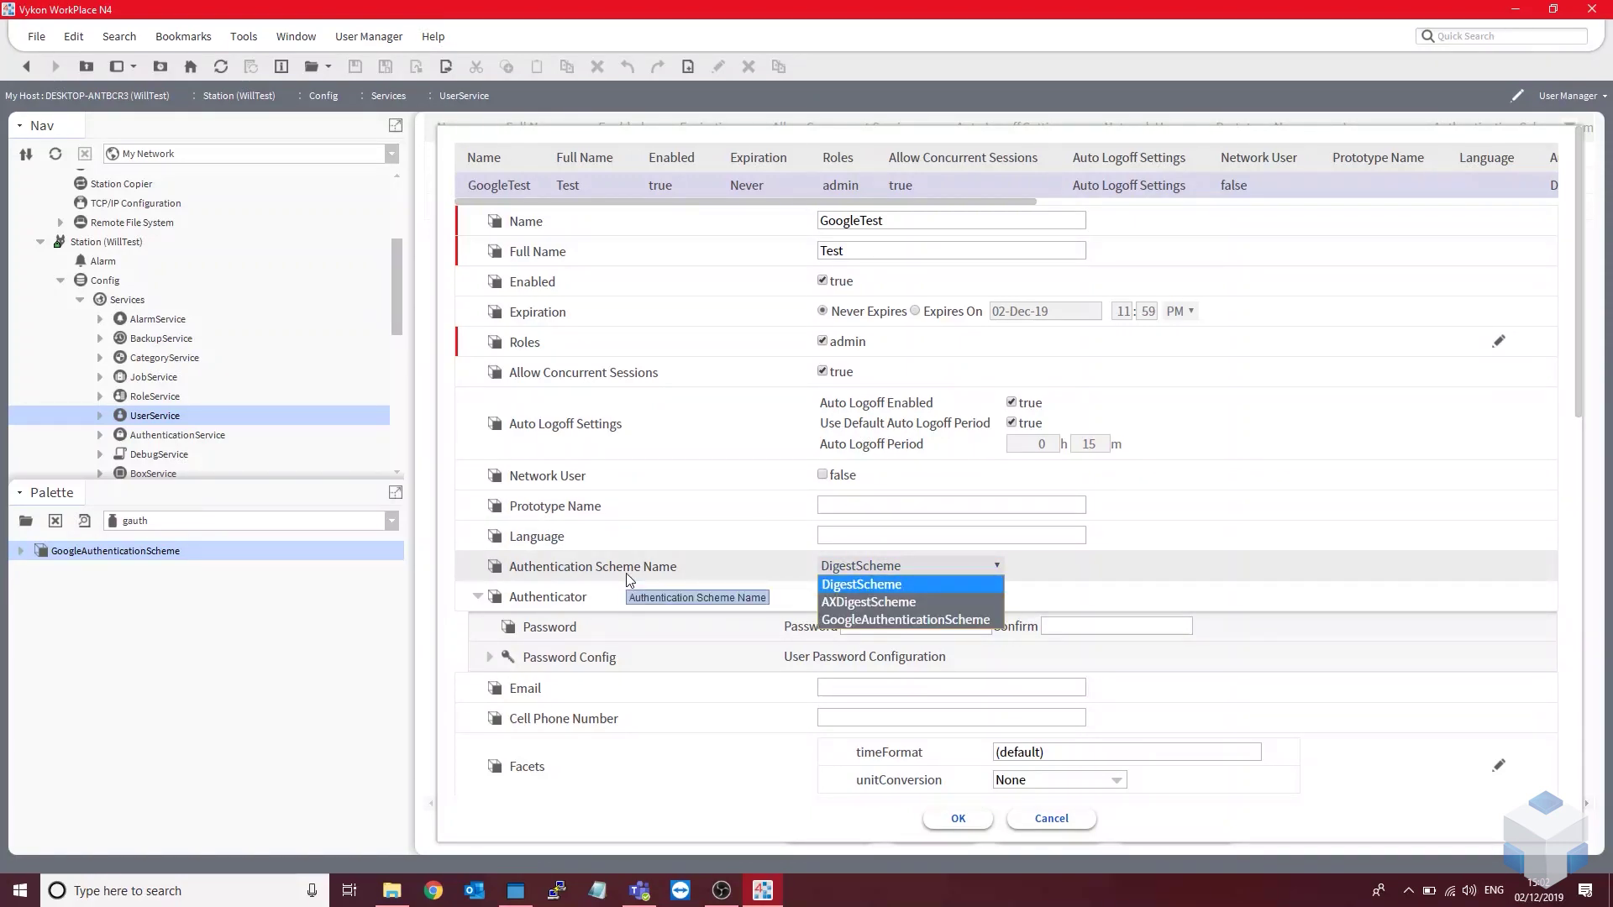
{"action": "left_click", "coordinate": [874, 623]}
{"action": "scroll", "coordinate": [889, 595], "scroll_direction": "down", "scroll_amount": 3}
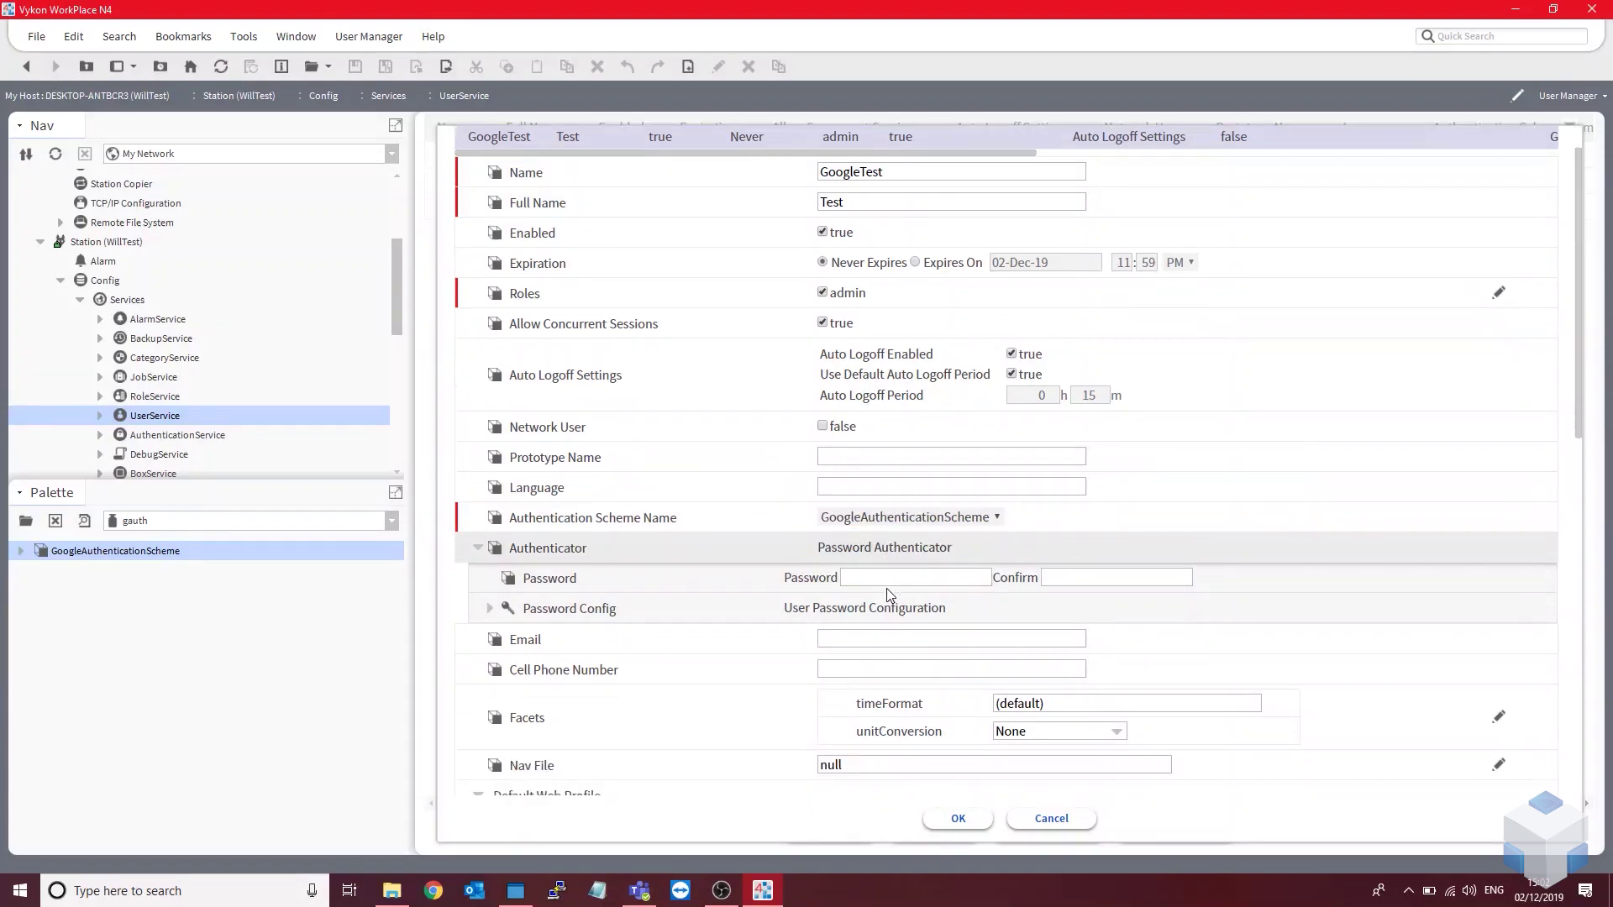
{"action": "scroll", "coordinate": [889, 595], "scroll_direction": "down", "scroll_amount": 3}
{"action": "left_click", "coordinate": [959, 821]}
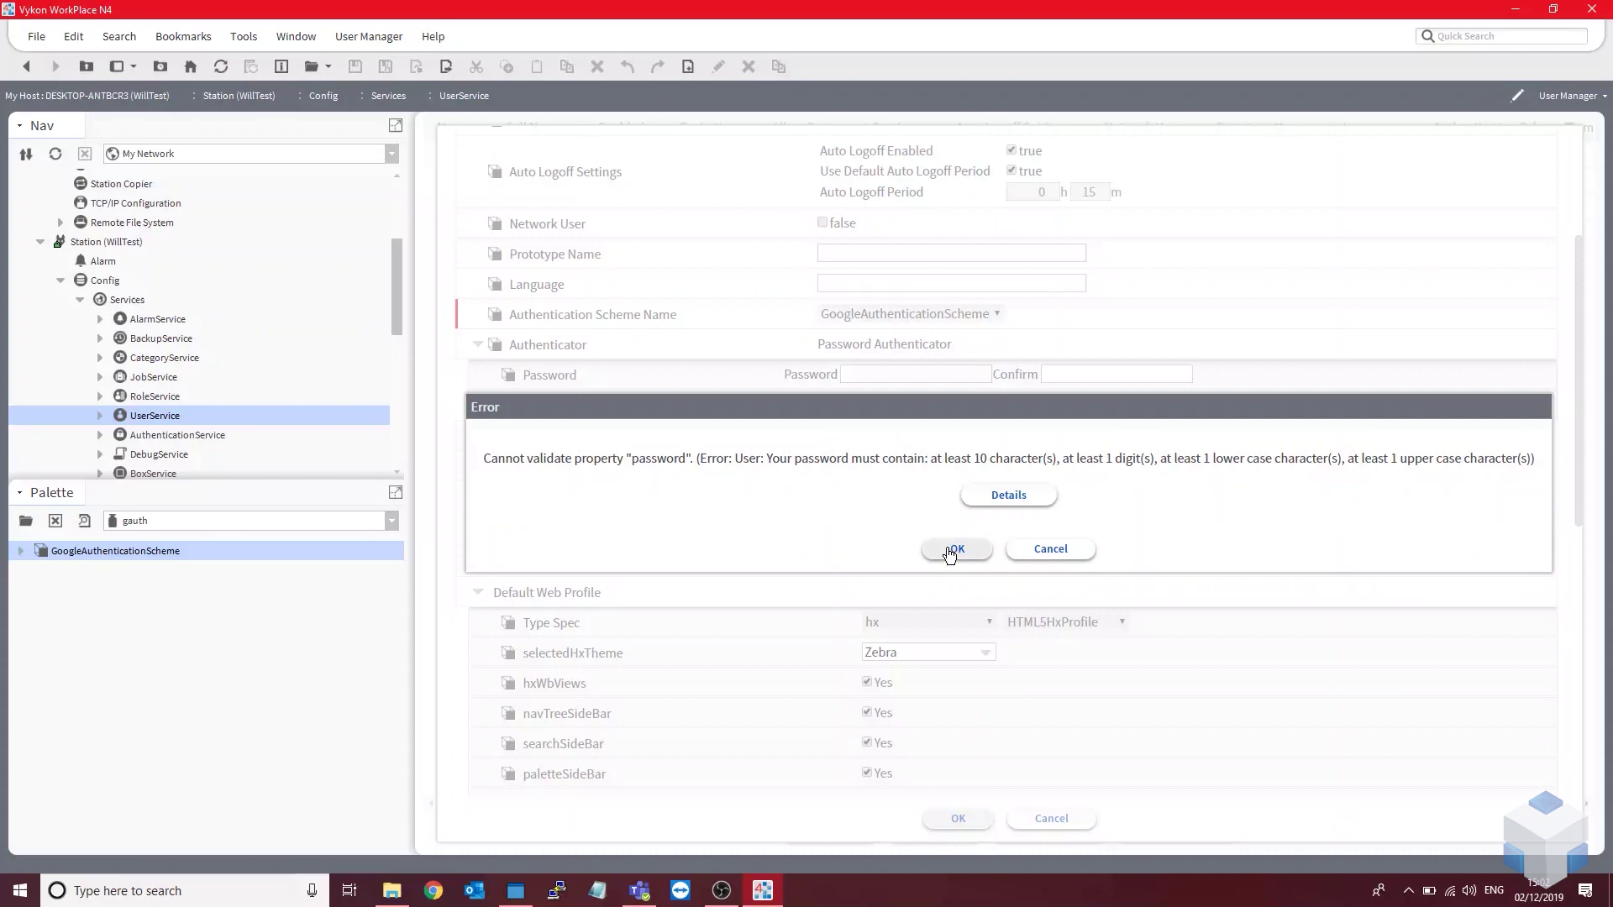
{"action": "left_click", "coordinate": [952, 551]}
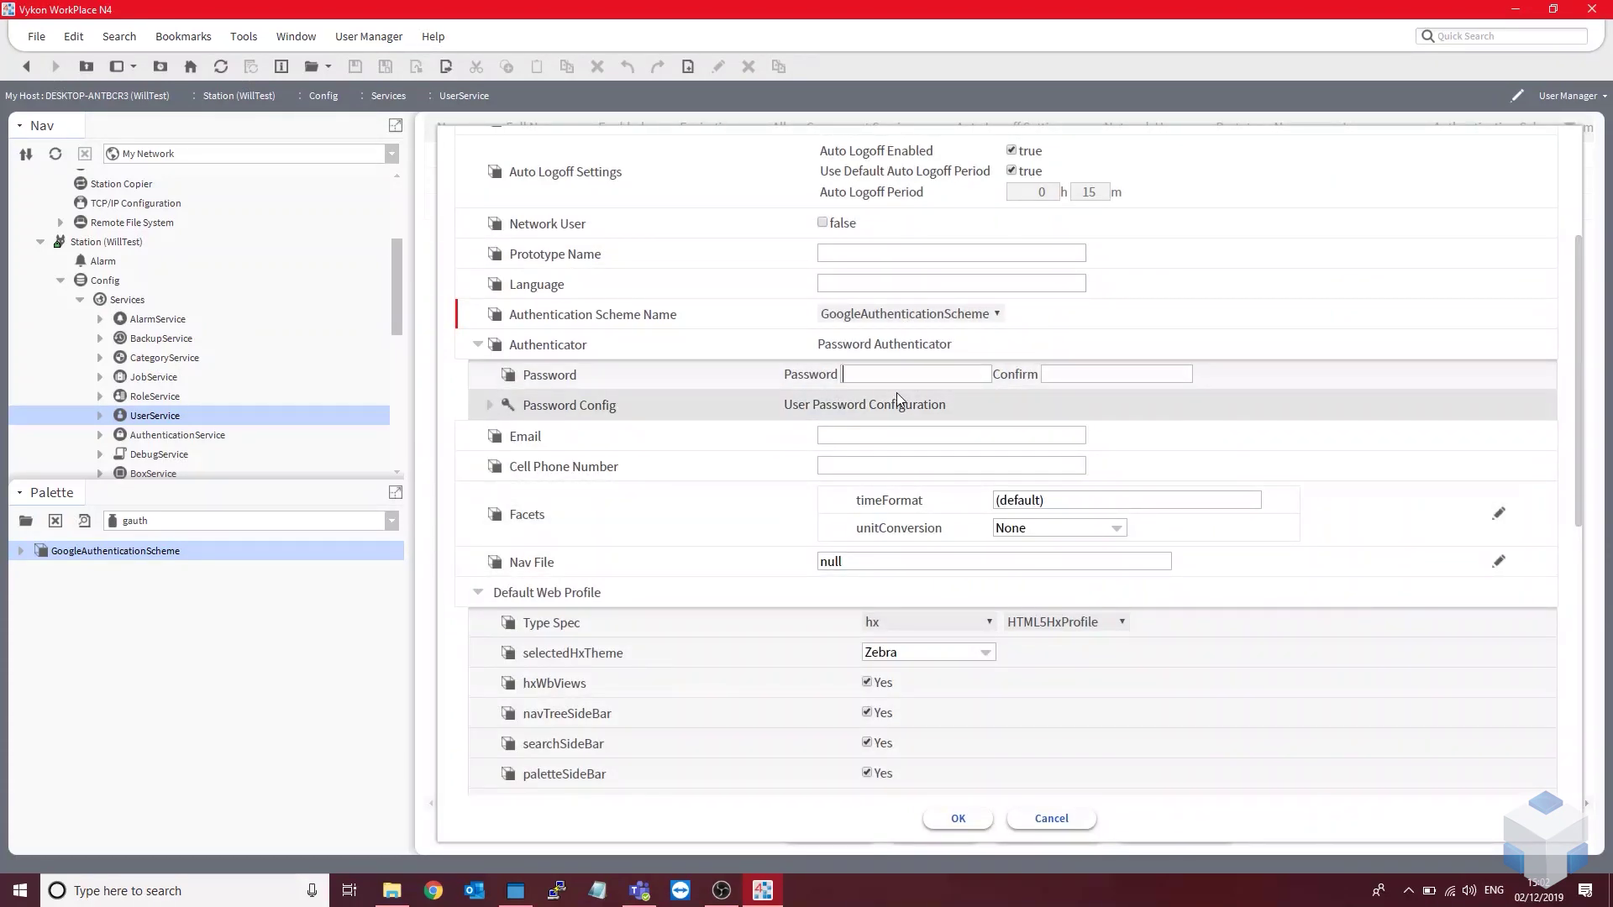
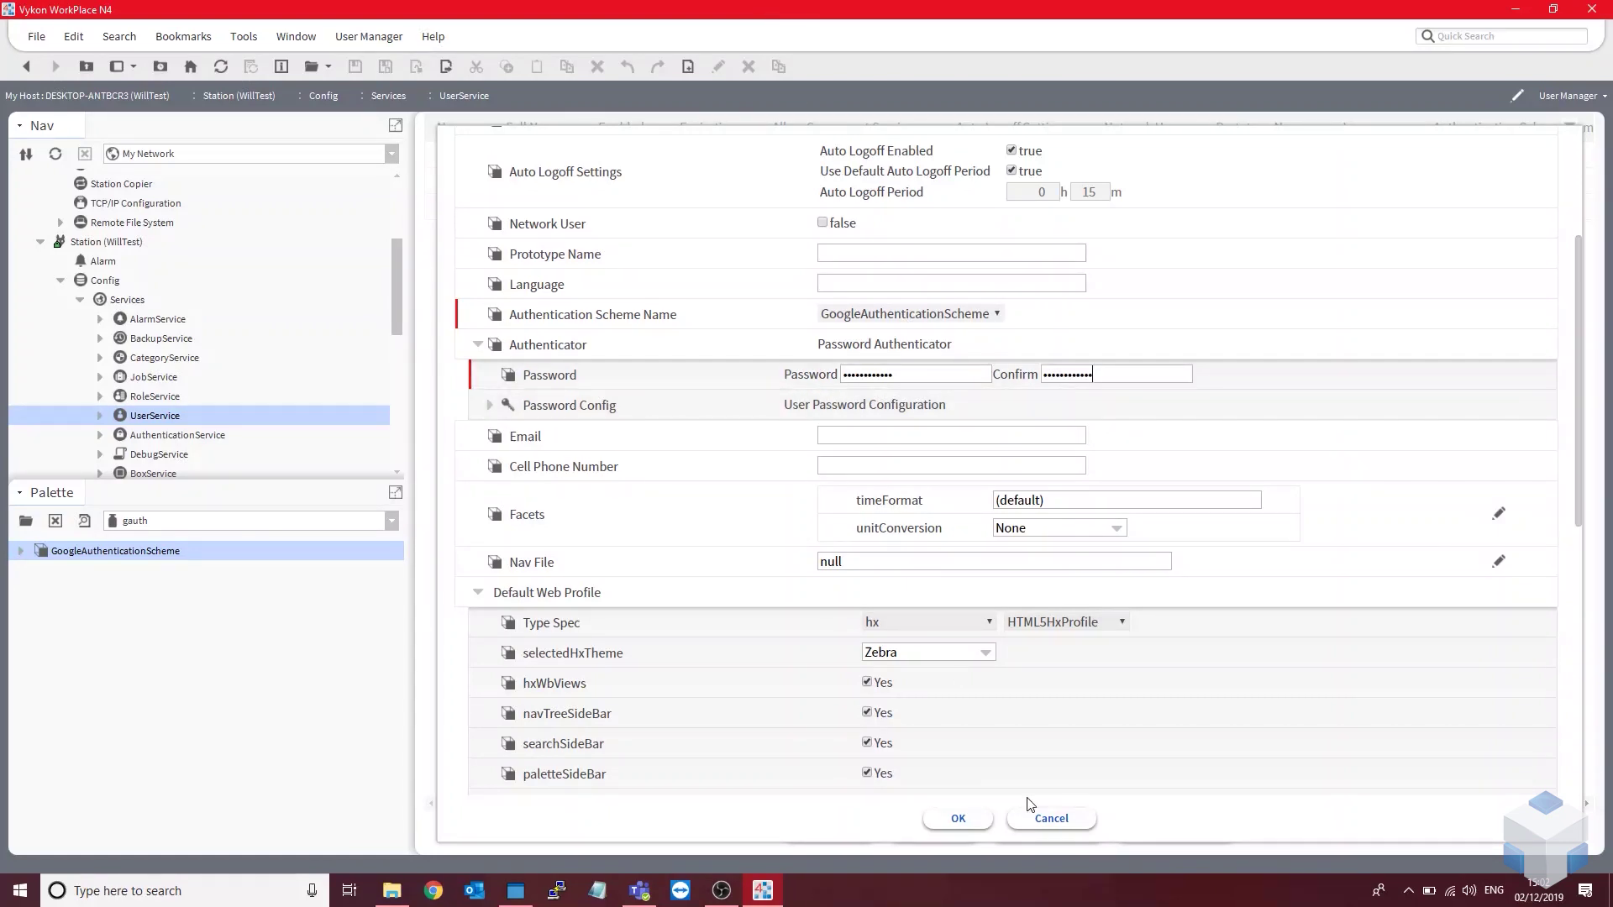
{"action": "left_click", "coordinate": [964, 821]}
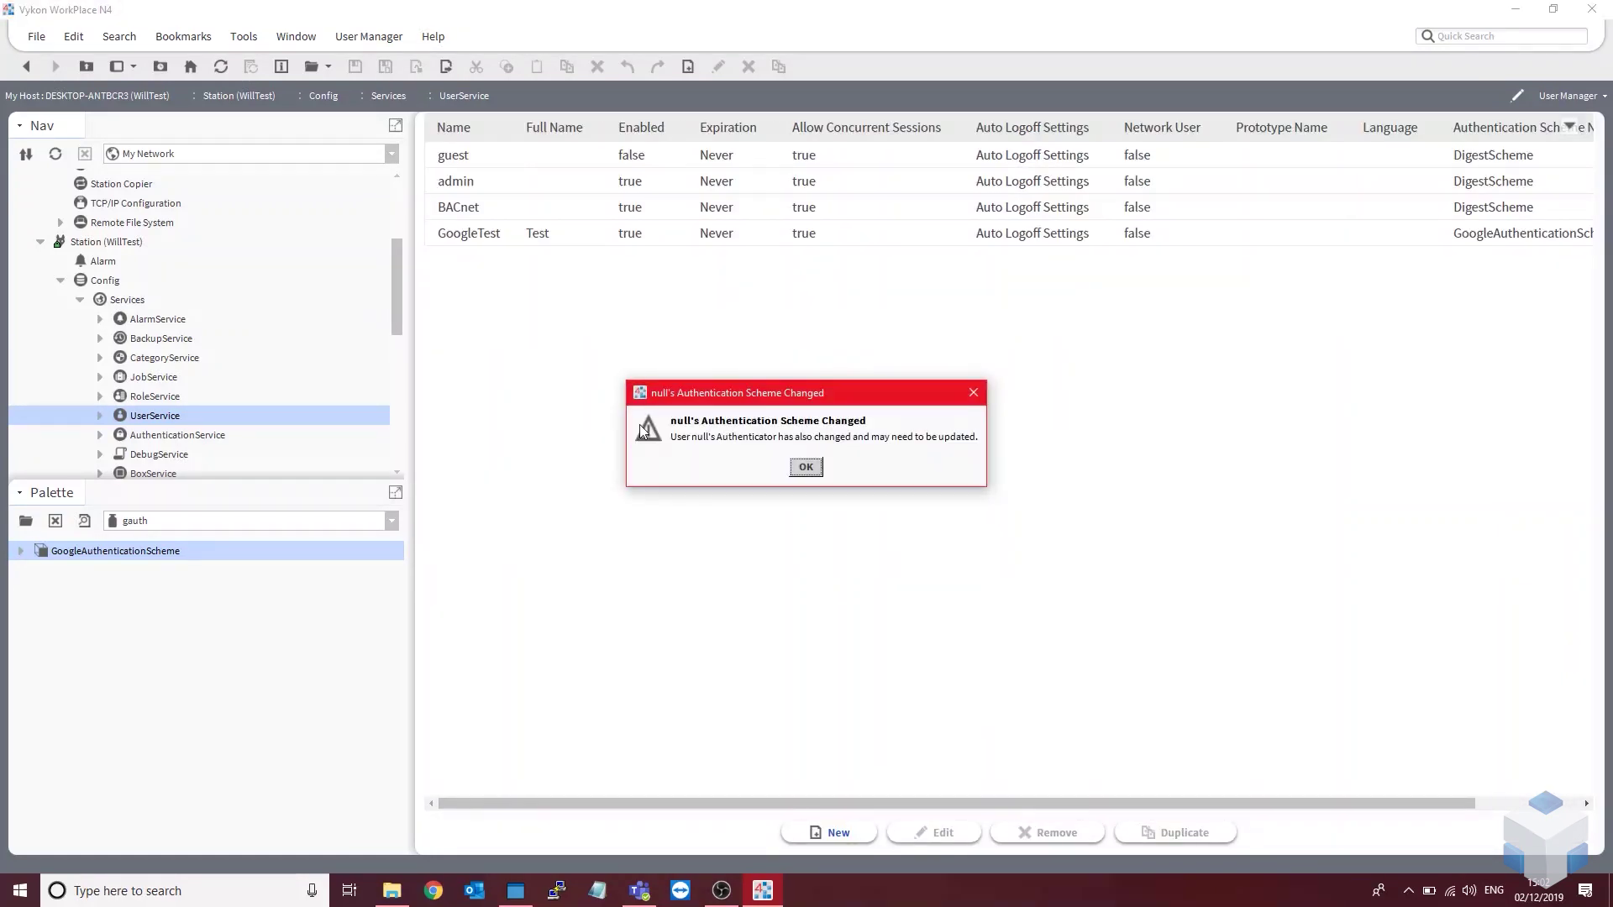
- Dismiss the scheme-change warning and generate a new secret key for GoogleTest
{"action": "left_click", "coordinate": [806, 468]}
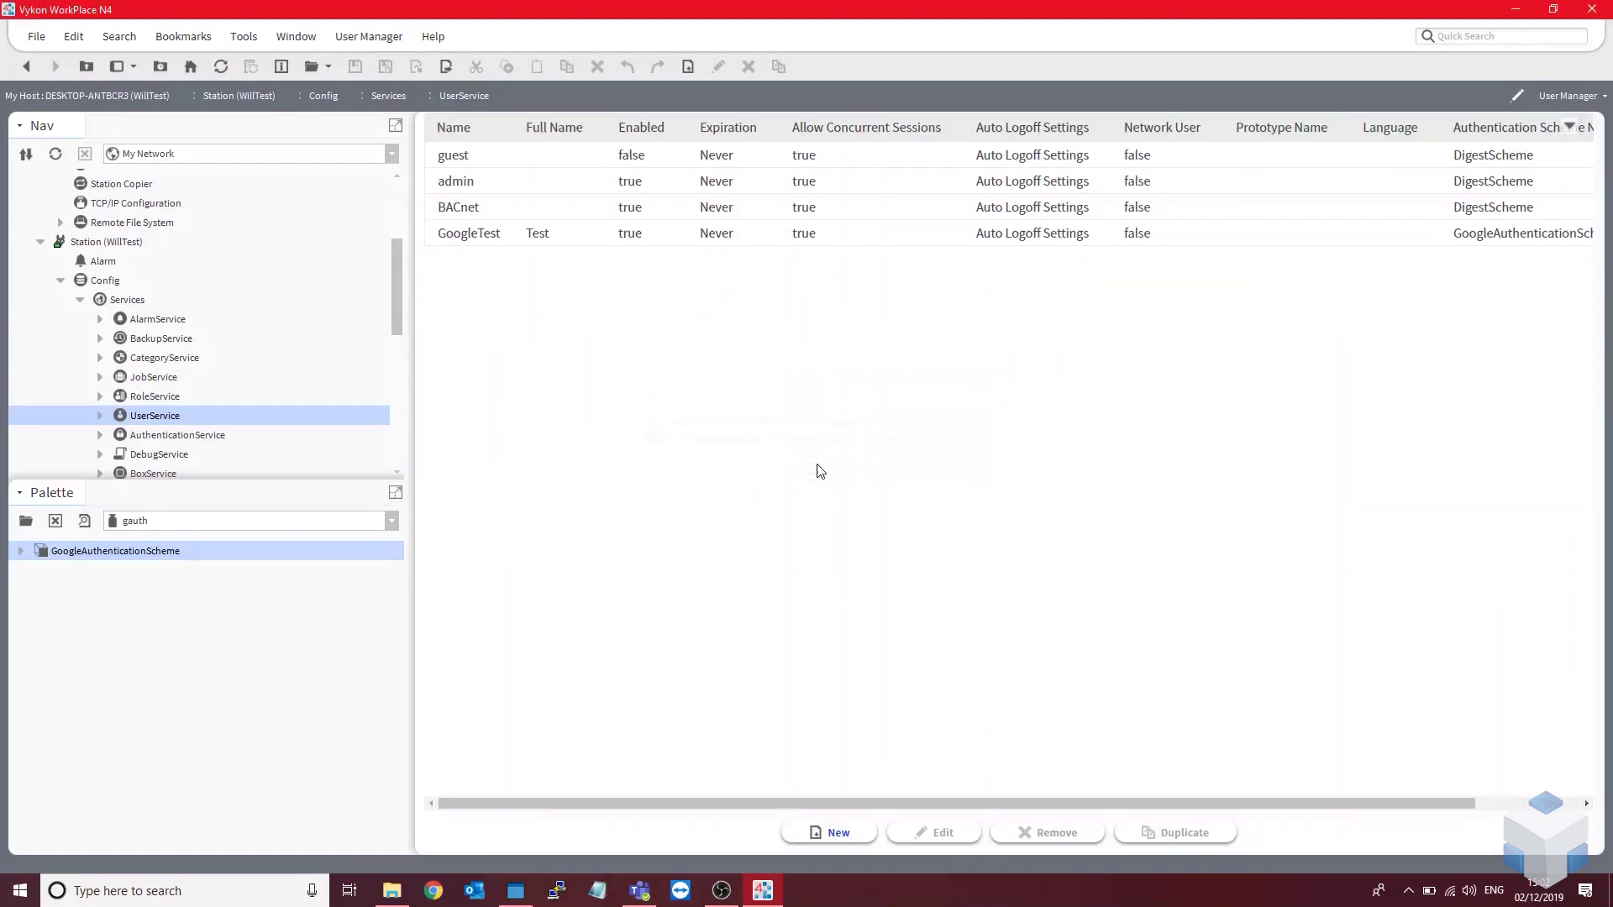
{"action": "double_click", "coordinate": [614, 241]}
{"action": "scroll", "coordinate": [956, 423], "scroll_direction": "down", "scroll_amount": 2}
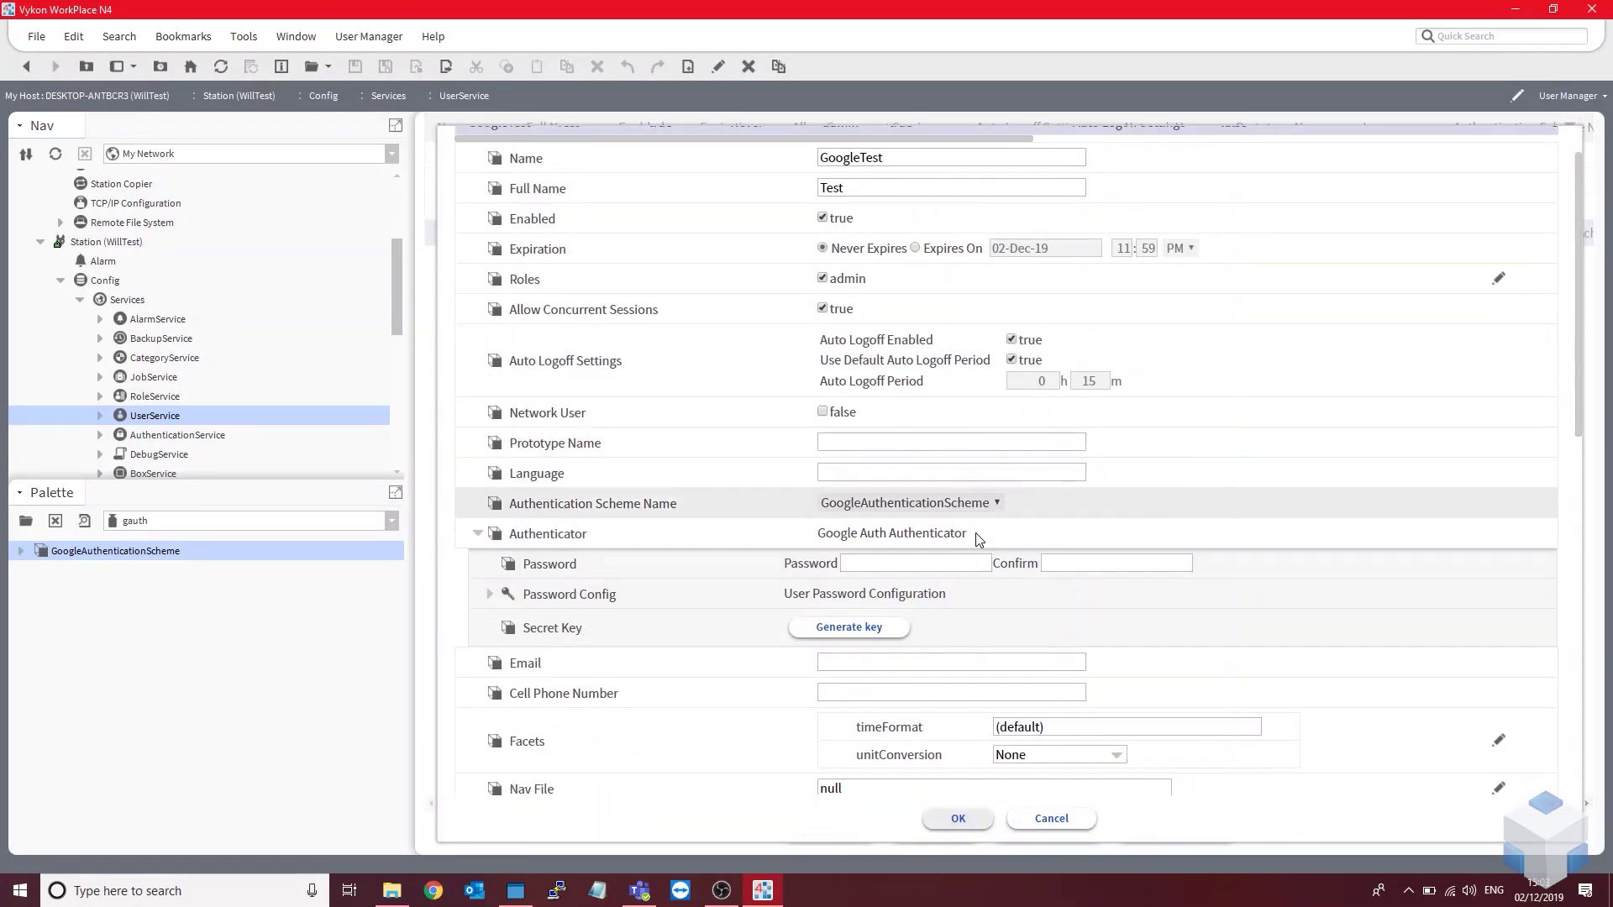
{"action": "left_click", "coordinate": [883, 638]}
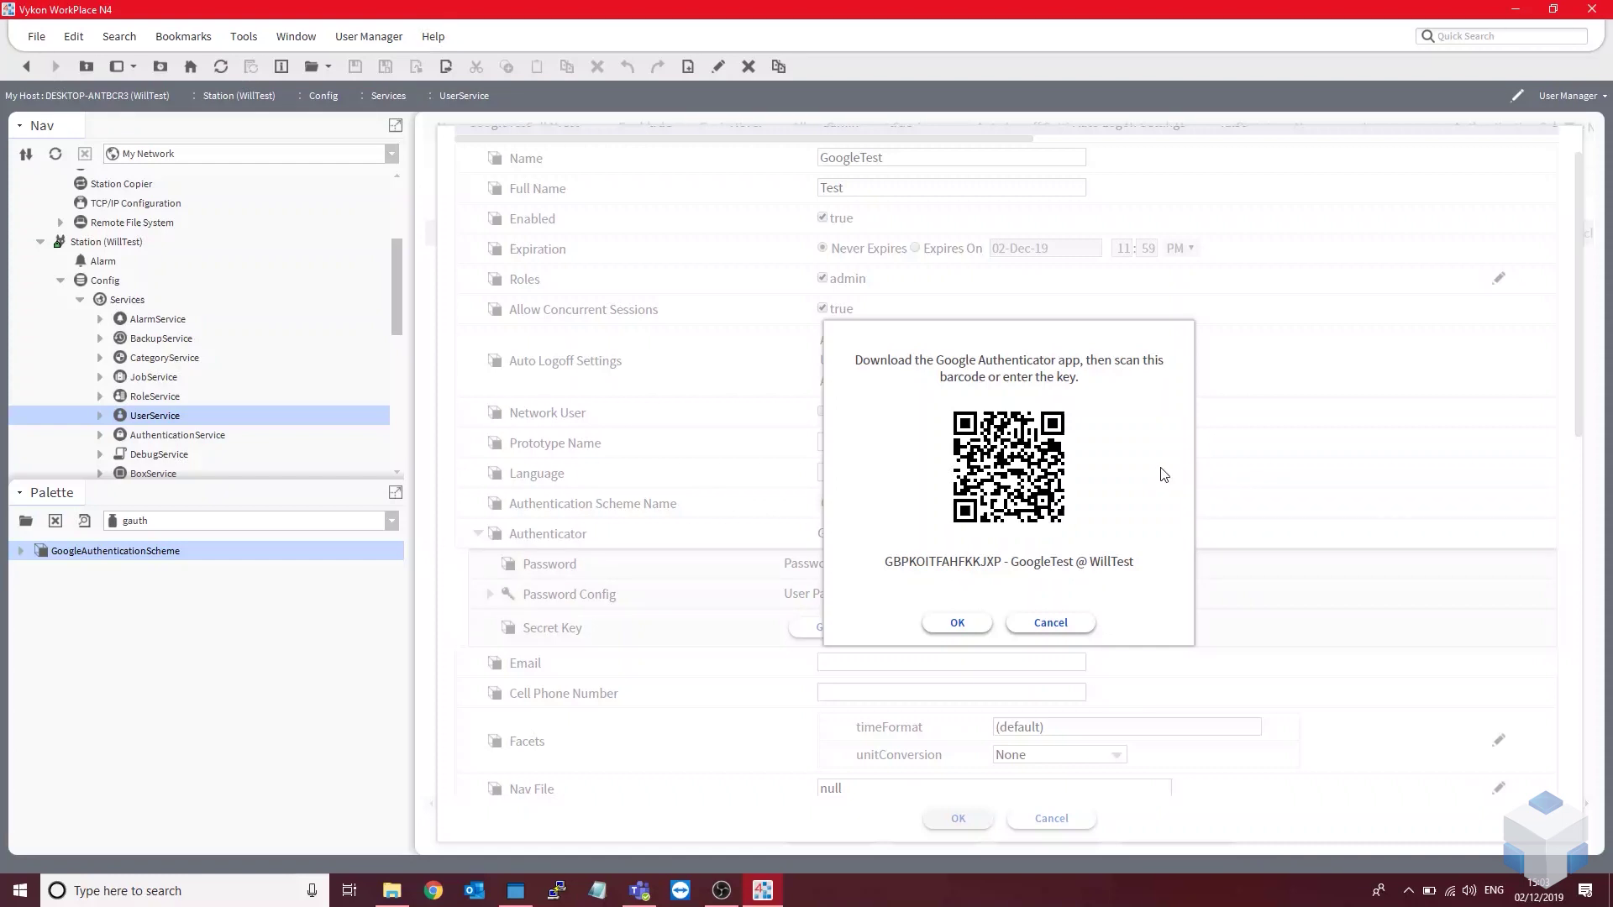
{"action": "left_click", "coordinate": [956, 622]}
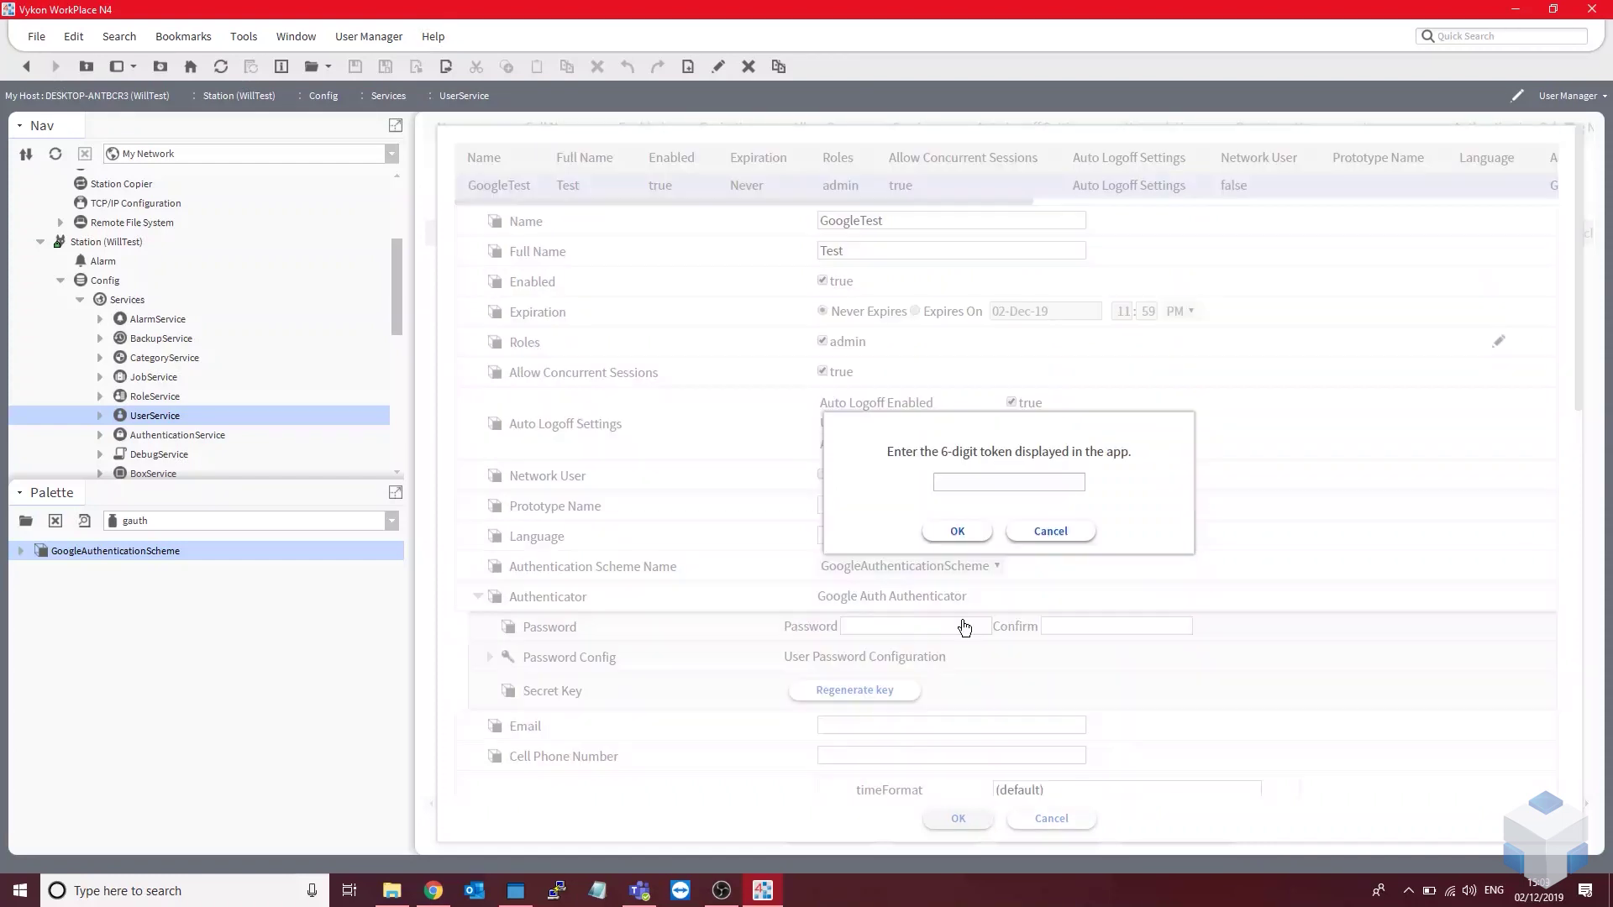
{"action": "left_click", "coordinate": [978, 484]}
{"action": "left_click", "coordinate": [965, 533]}
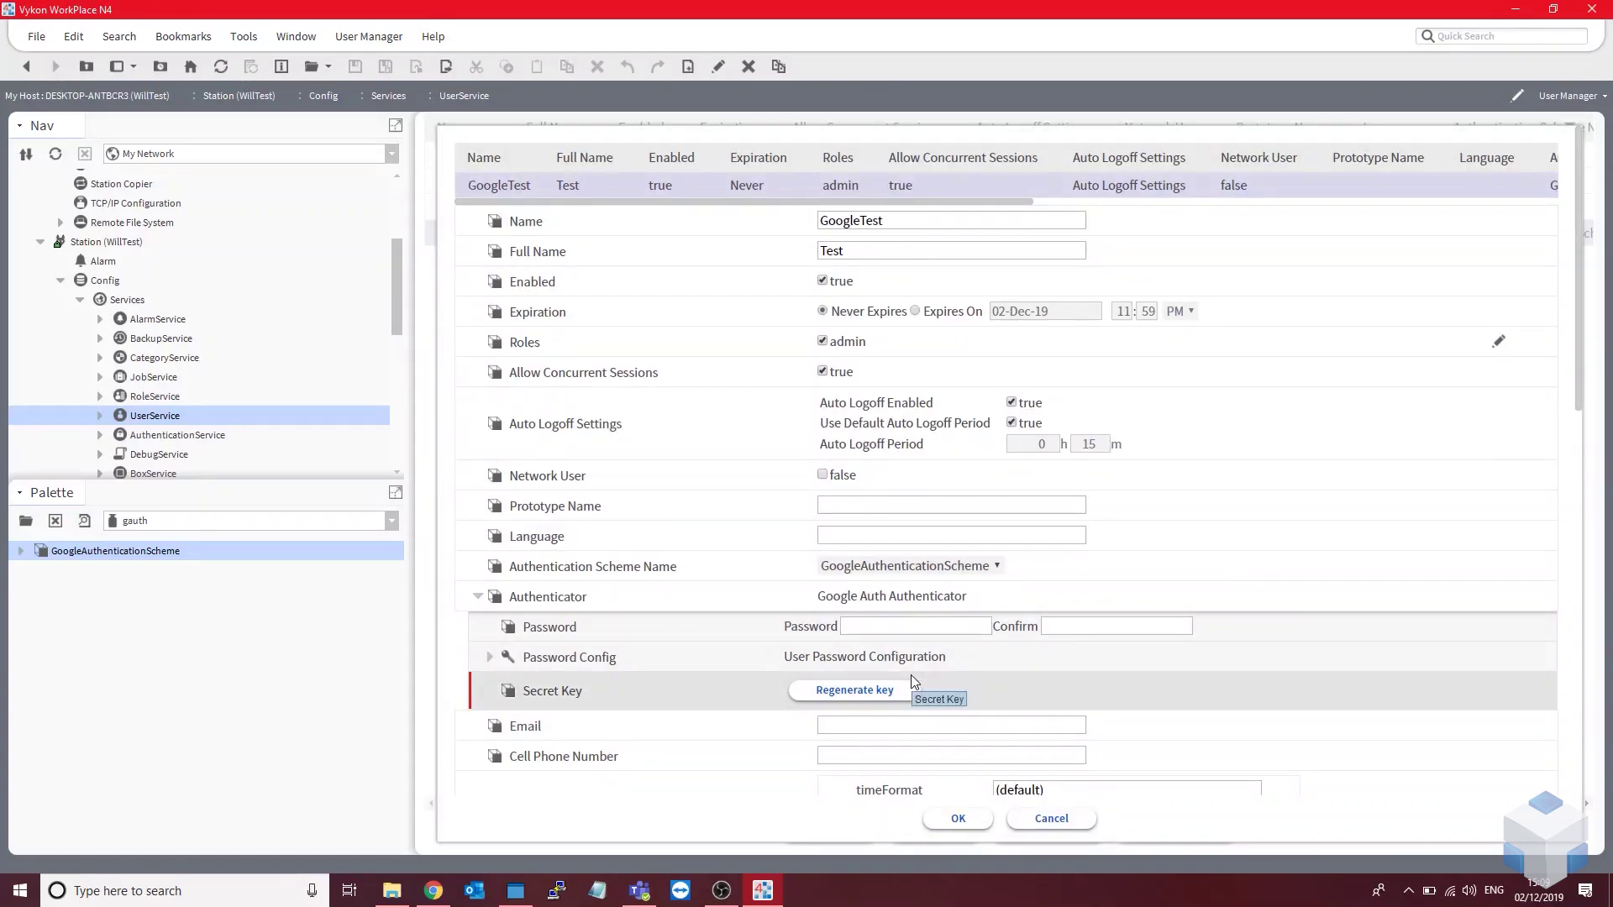
{"action": "scroll", "coordinate": [921, 642], "scroll_direction": "down", "scroll_amount": 3}
{"action": "scroll", "coordinate": [899, 403], "scroll_direction": "down", "scroll_amount": 2}
{"action": "scroll", "coordinate": [879, 168], "scroll_direction": "down", "scroll_amount": 2}
{"action": "scroll", "coordinate": [898, 220], "scroll_direction": "up", "scroll_amount": 3}
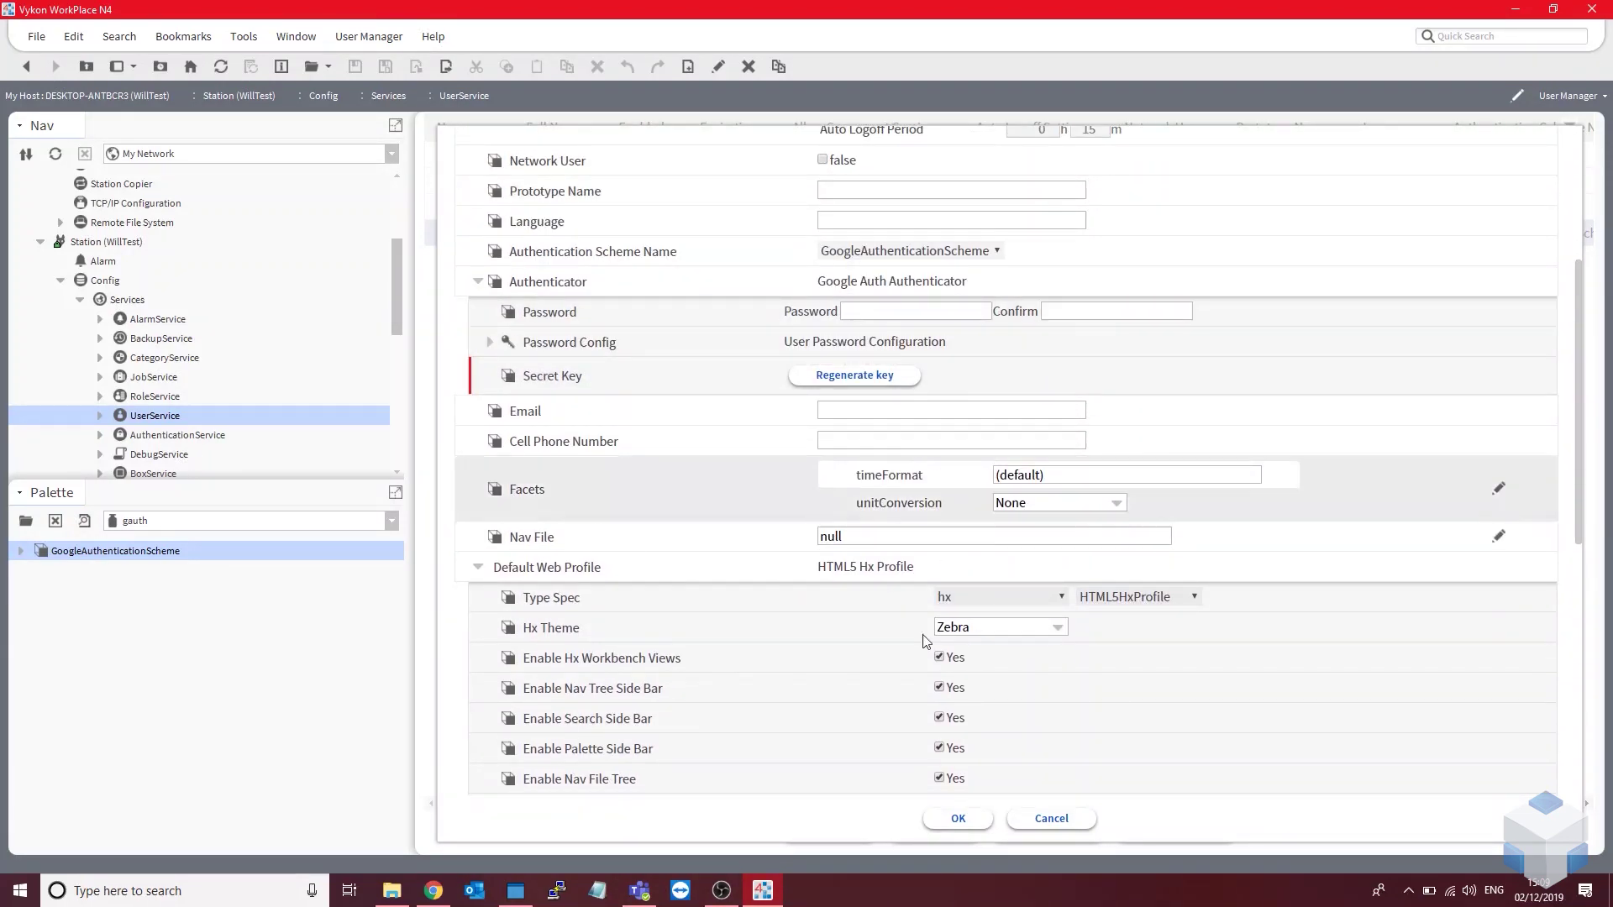
{"action": "left_click", "coordinate": [959, 820]}
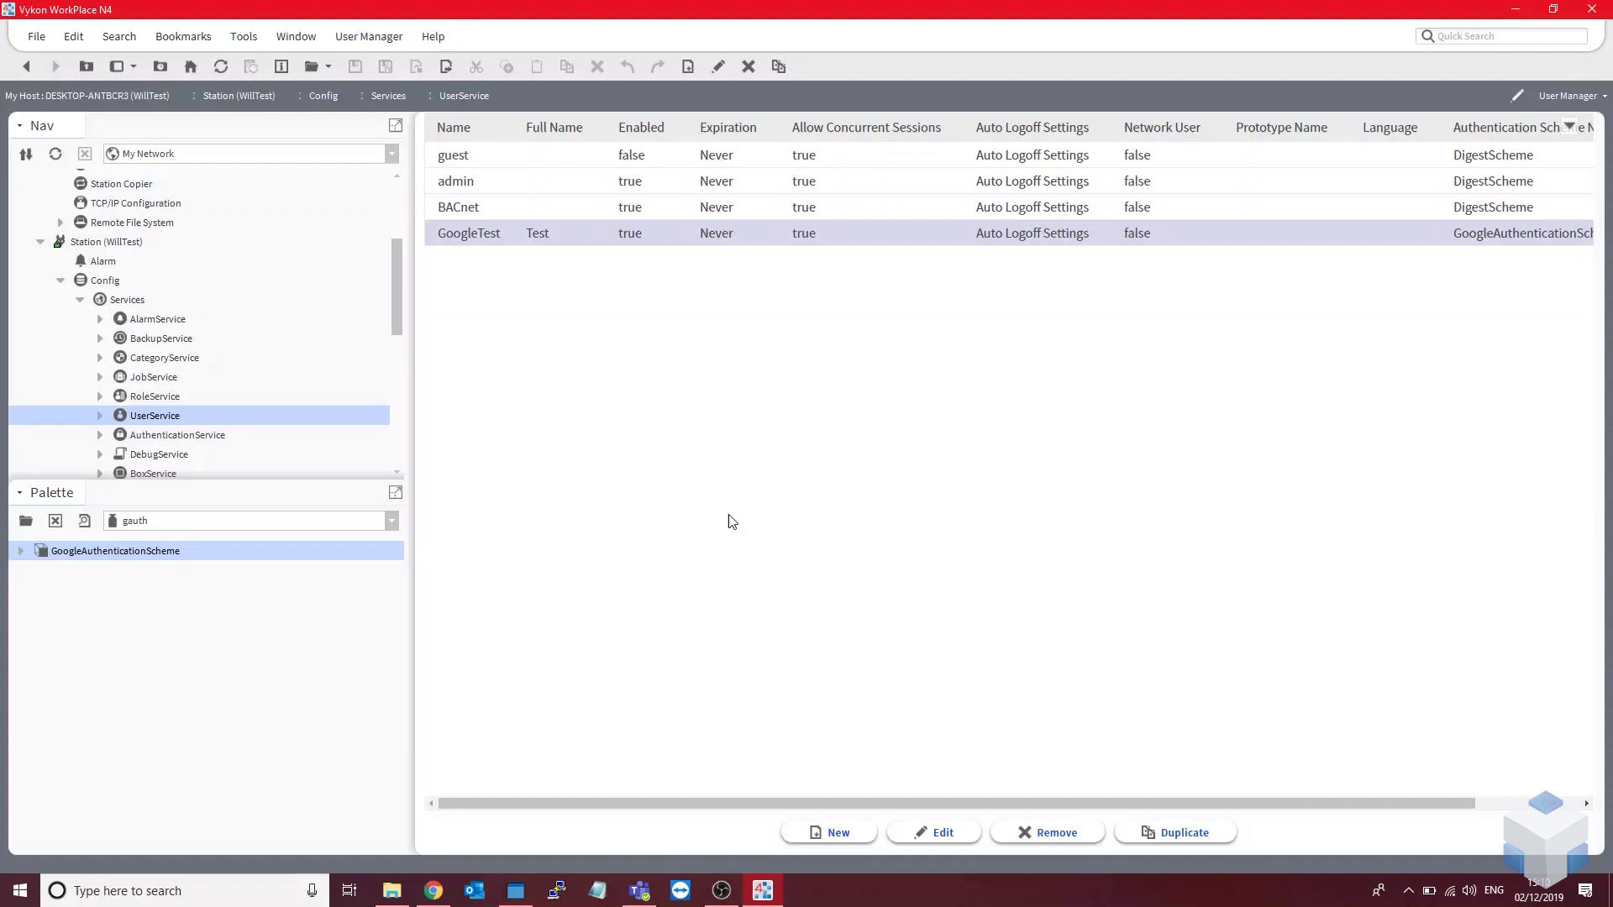
- Log off the station in Chrome to reach the GoogleTest password-and-token login page
{"action": "left_click", "coordinate": [433, 890]}
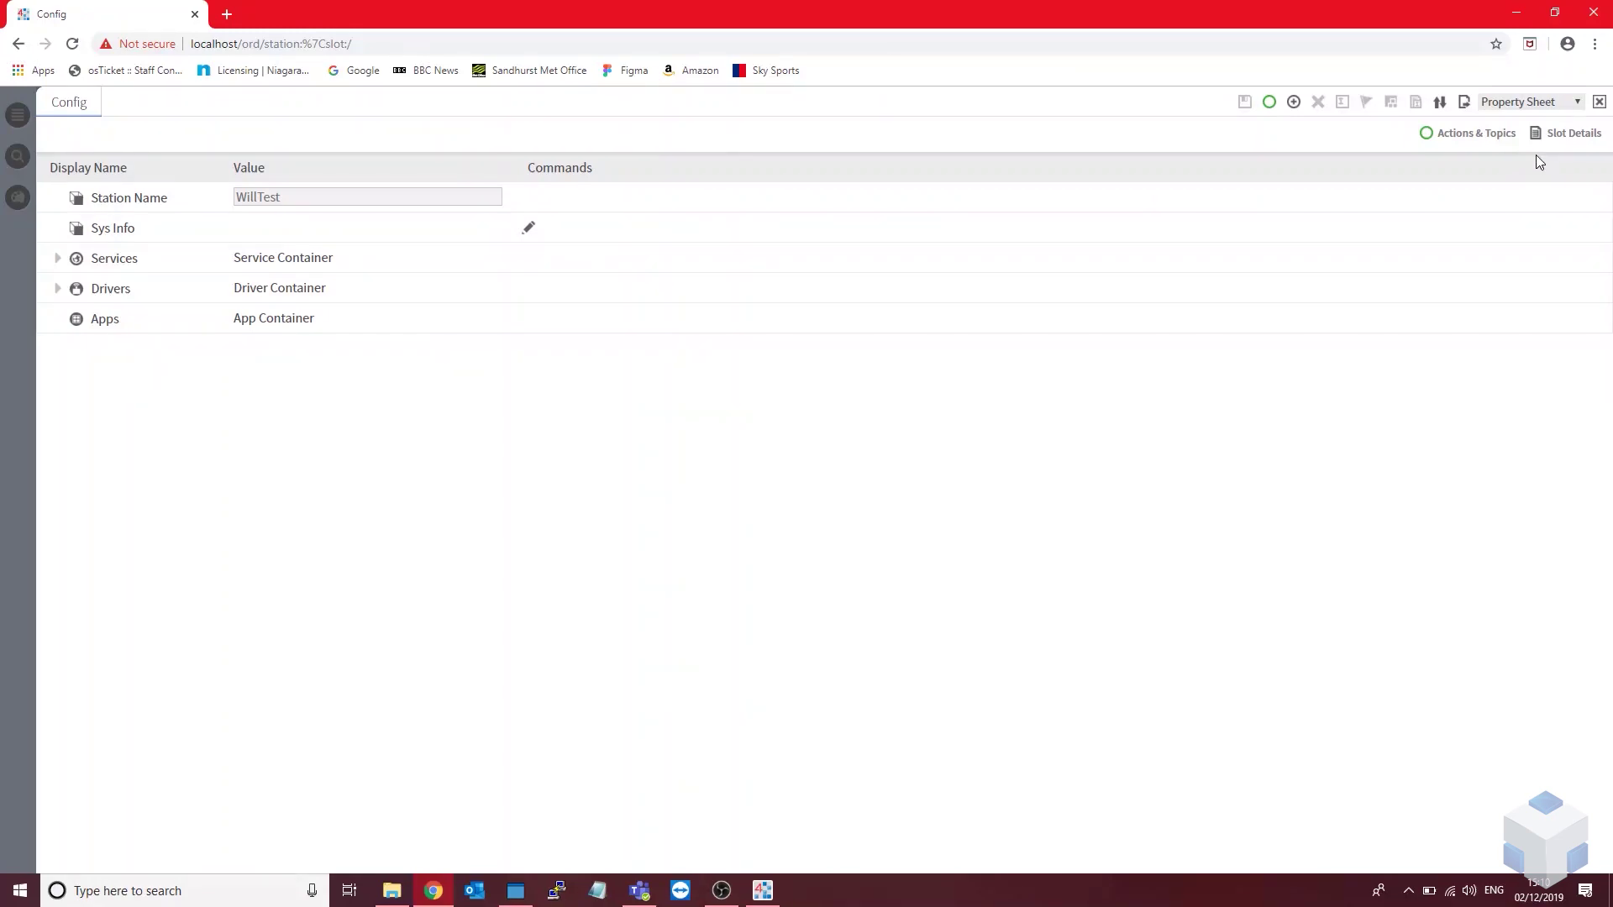
{"action": "left_click", "coordinate": [1599, 104]}
{"action": "left_click", "coordinate": [784, 510]}
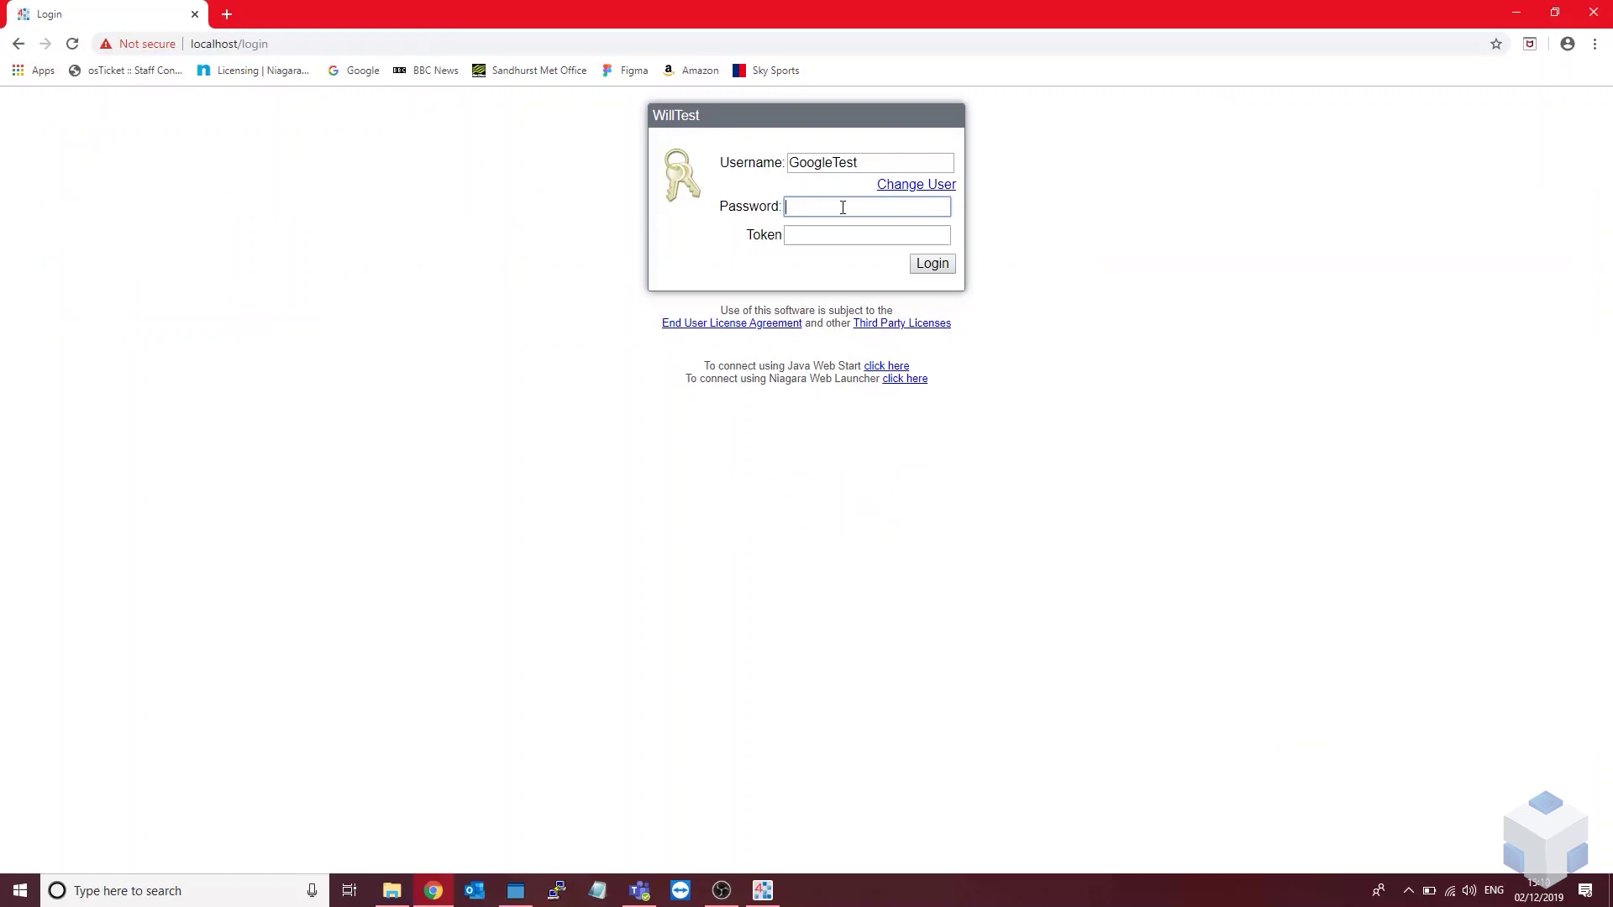
{"action": "left_click", "coordinate": [830, 237]}
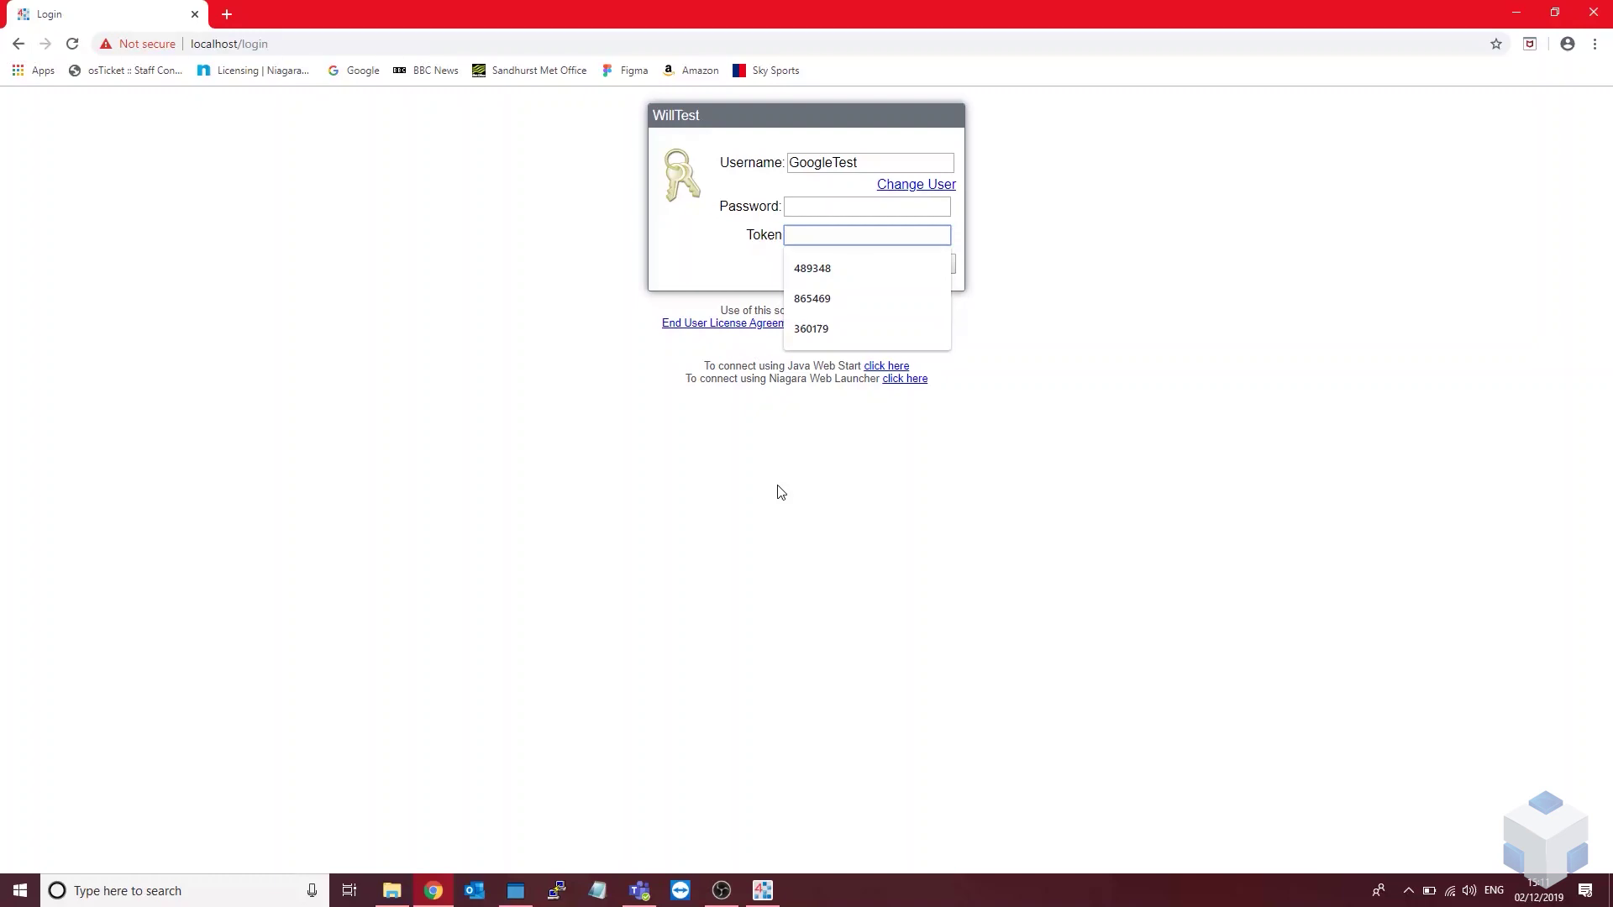
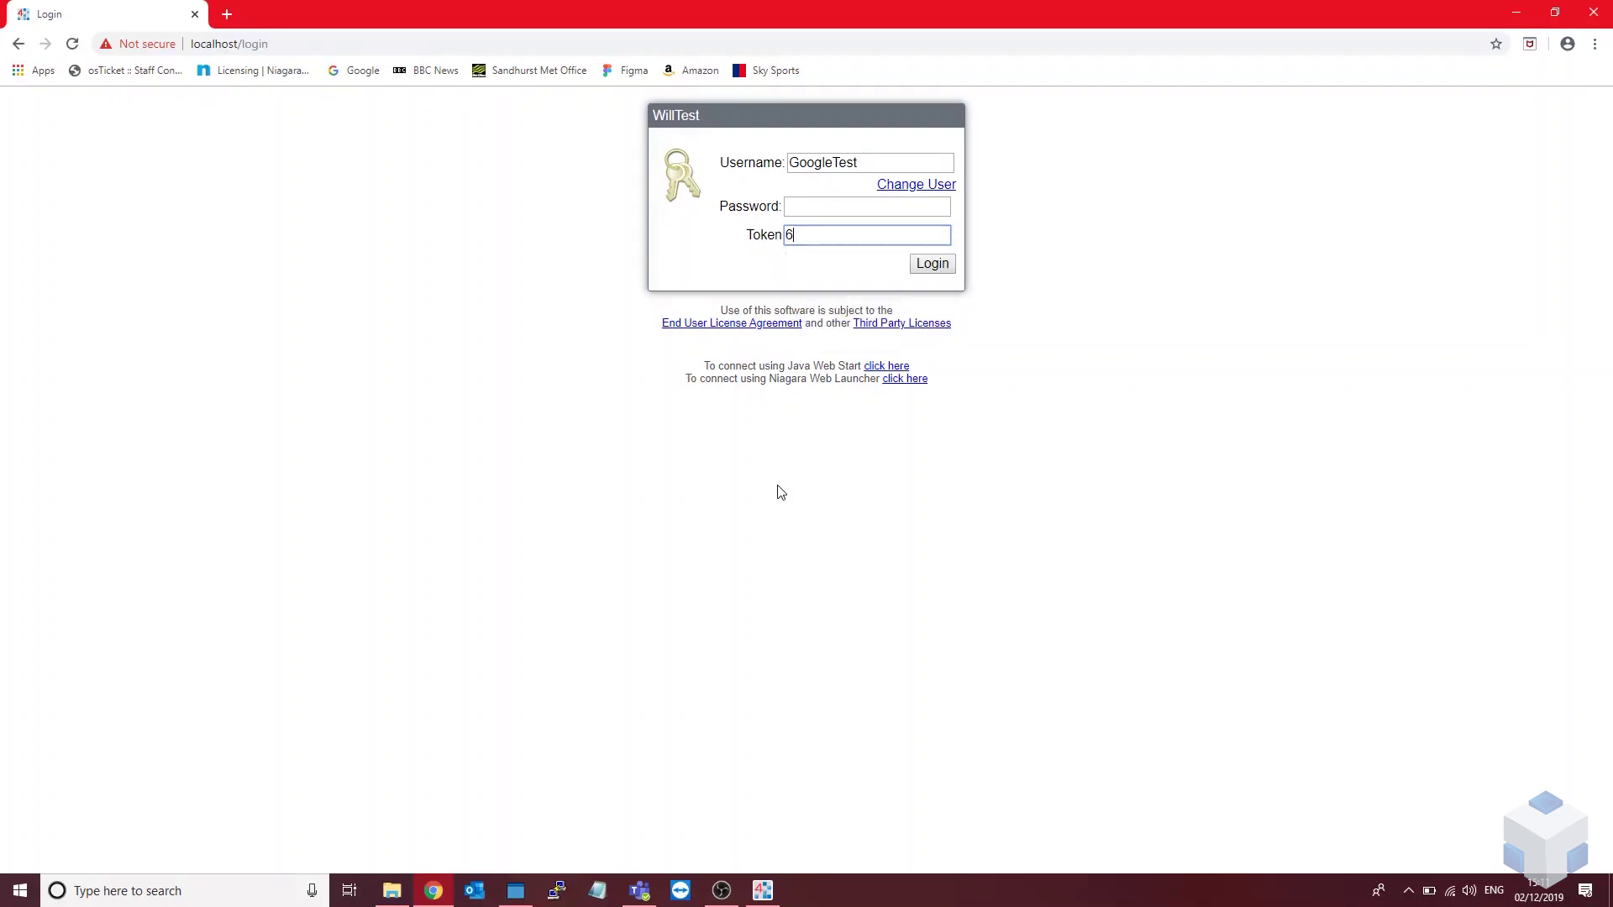
{"action": "left_click", "coordinate": [855, 204]}
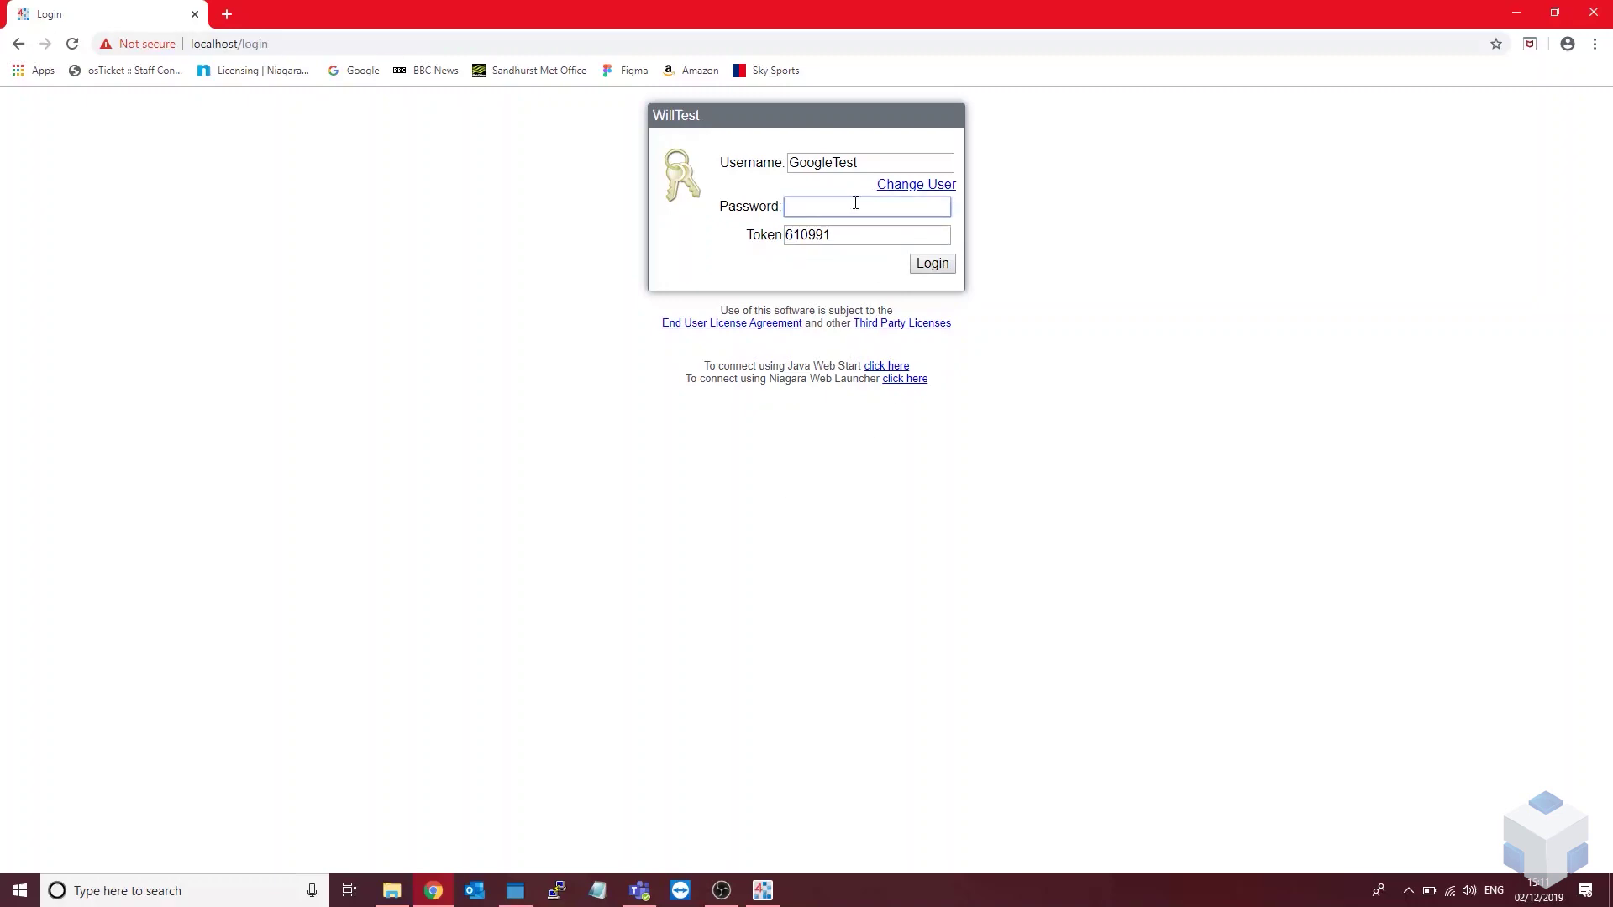
{"action": "type", "text": "•••••••••••"}
{"action": "left_click", "coordinate": [936, 269]}
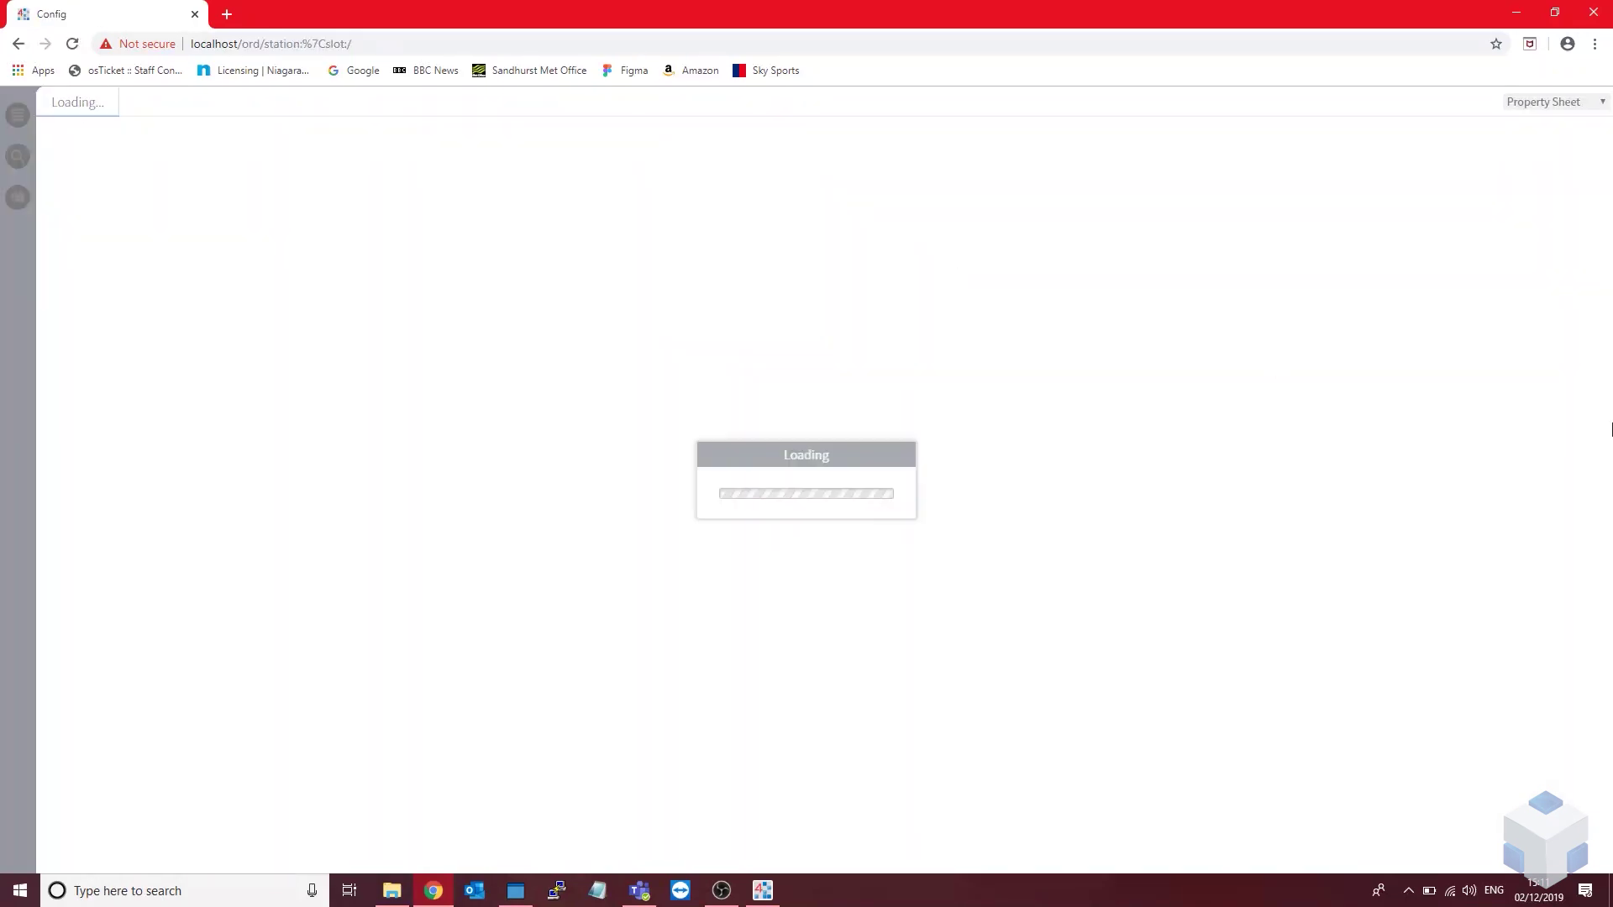